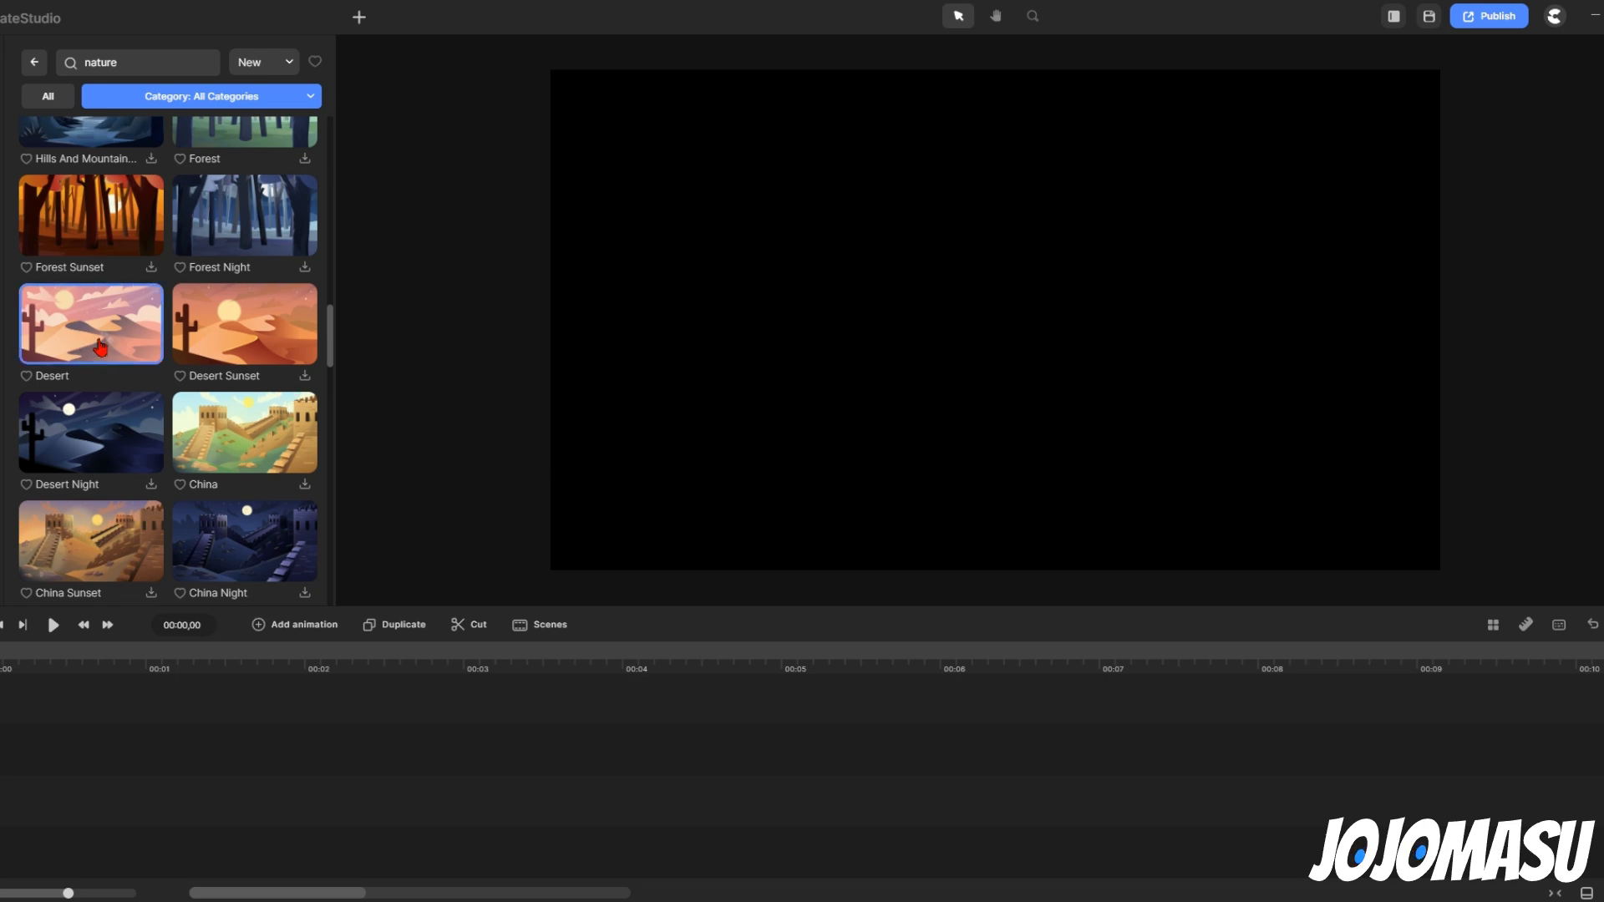
- Place the Desert background on the canvas, scale it to fill the frame, and extend its clip to about 10 seconds
drag(98, 342, 1044, 334)
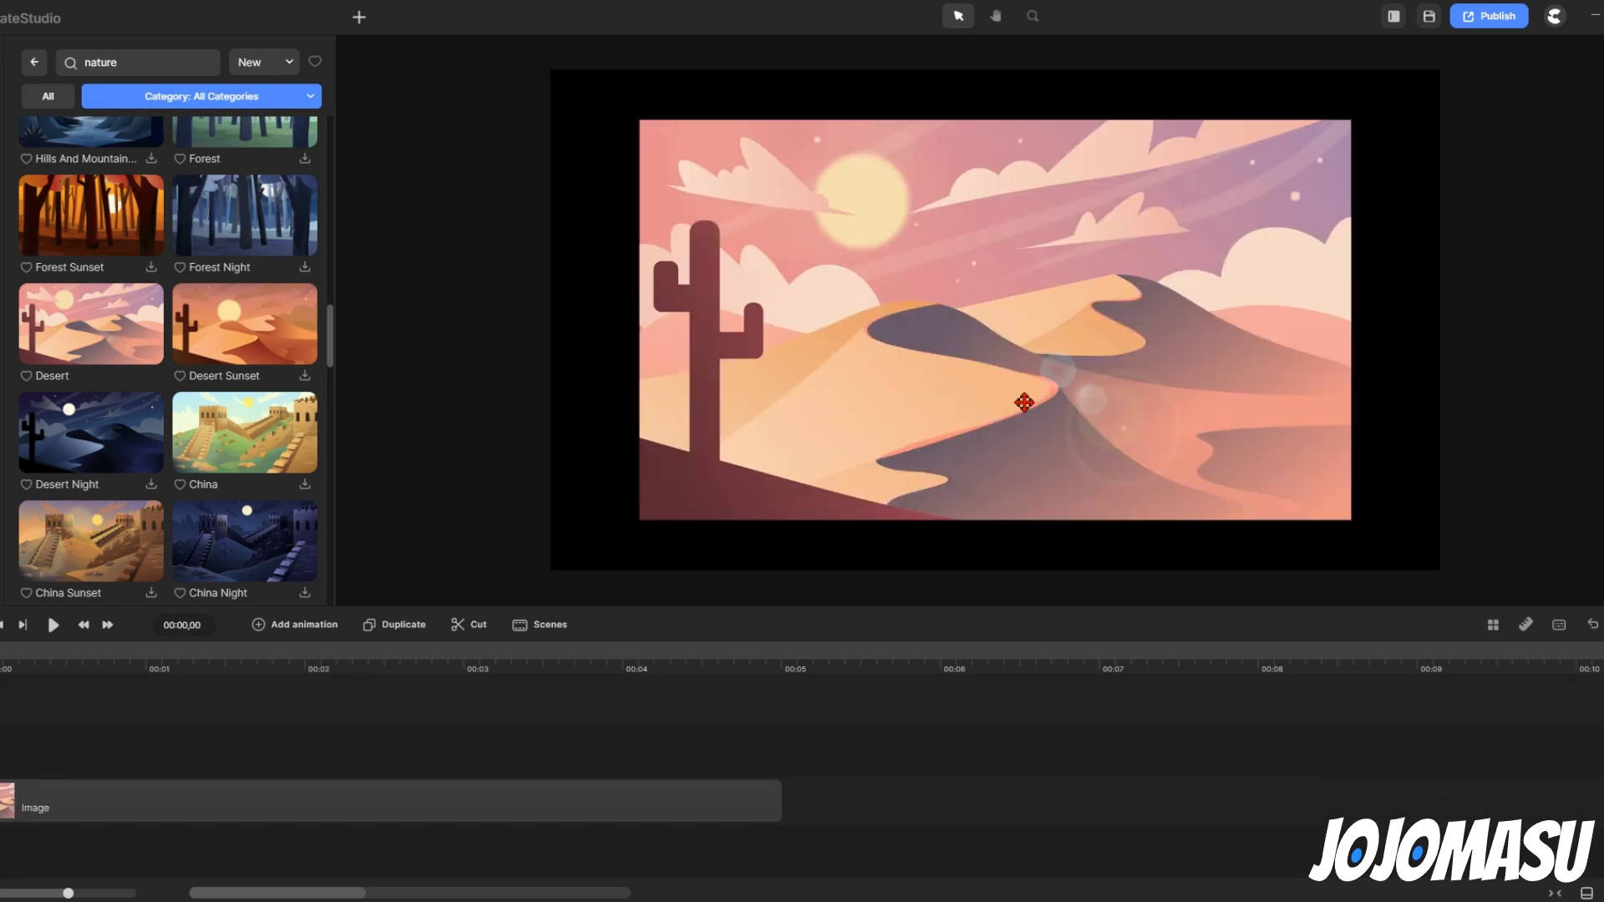
click(980, 373)
click(716, 100)
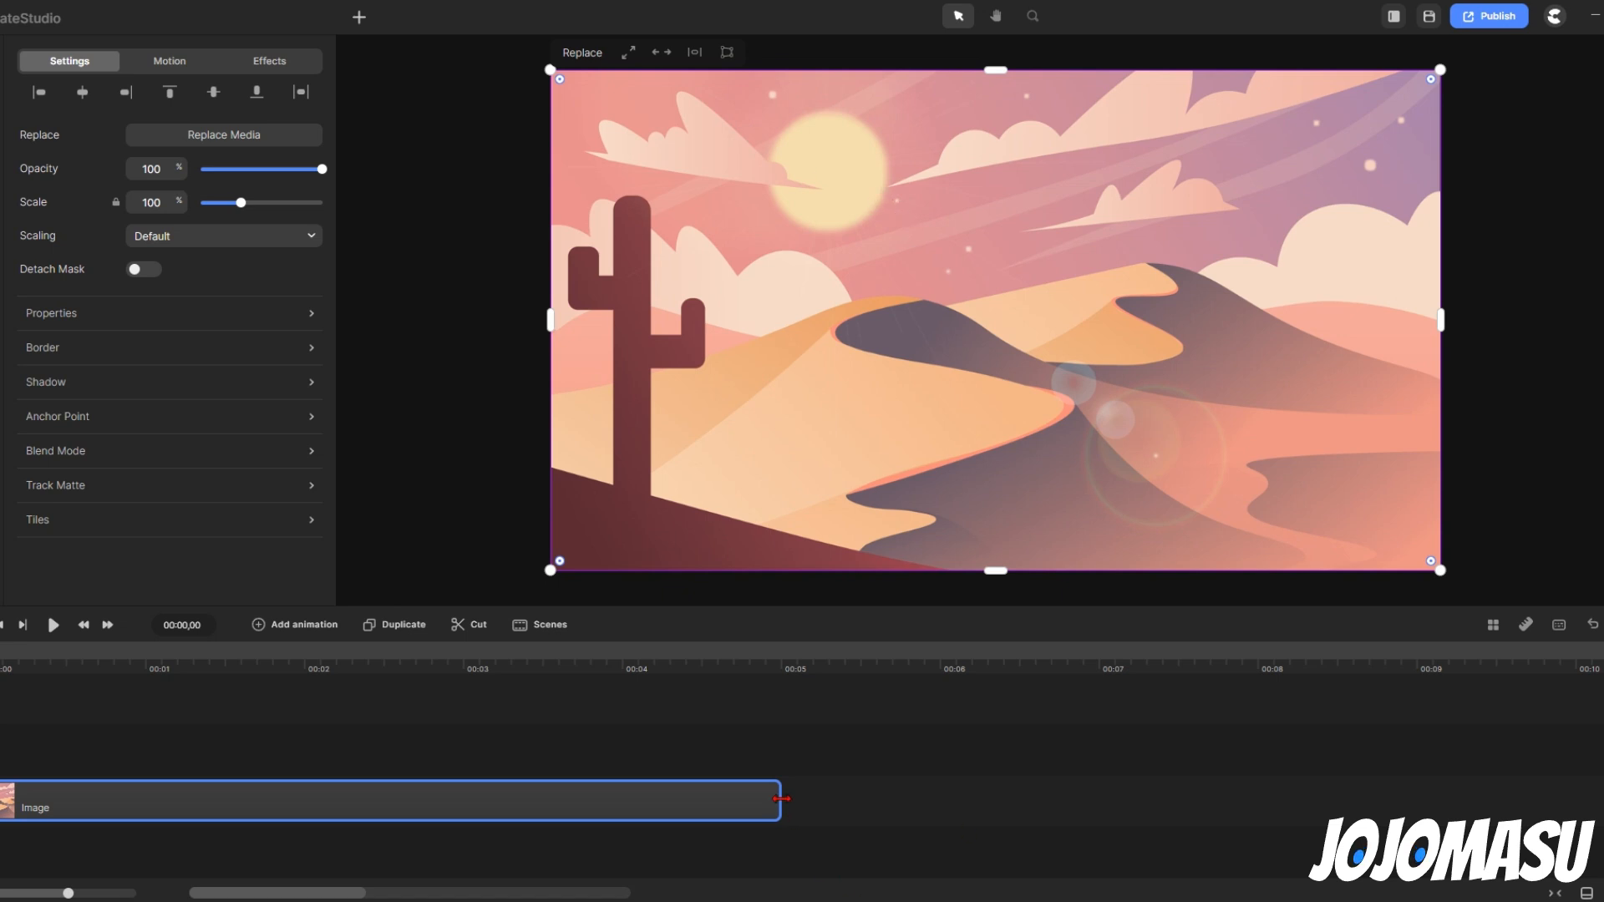
drag(781, 799, 1597, 805)
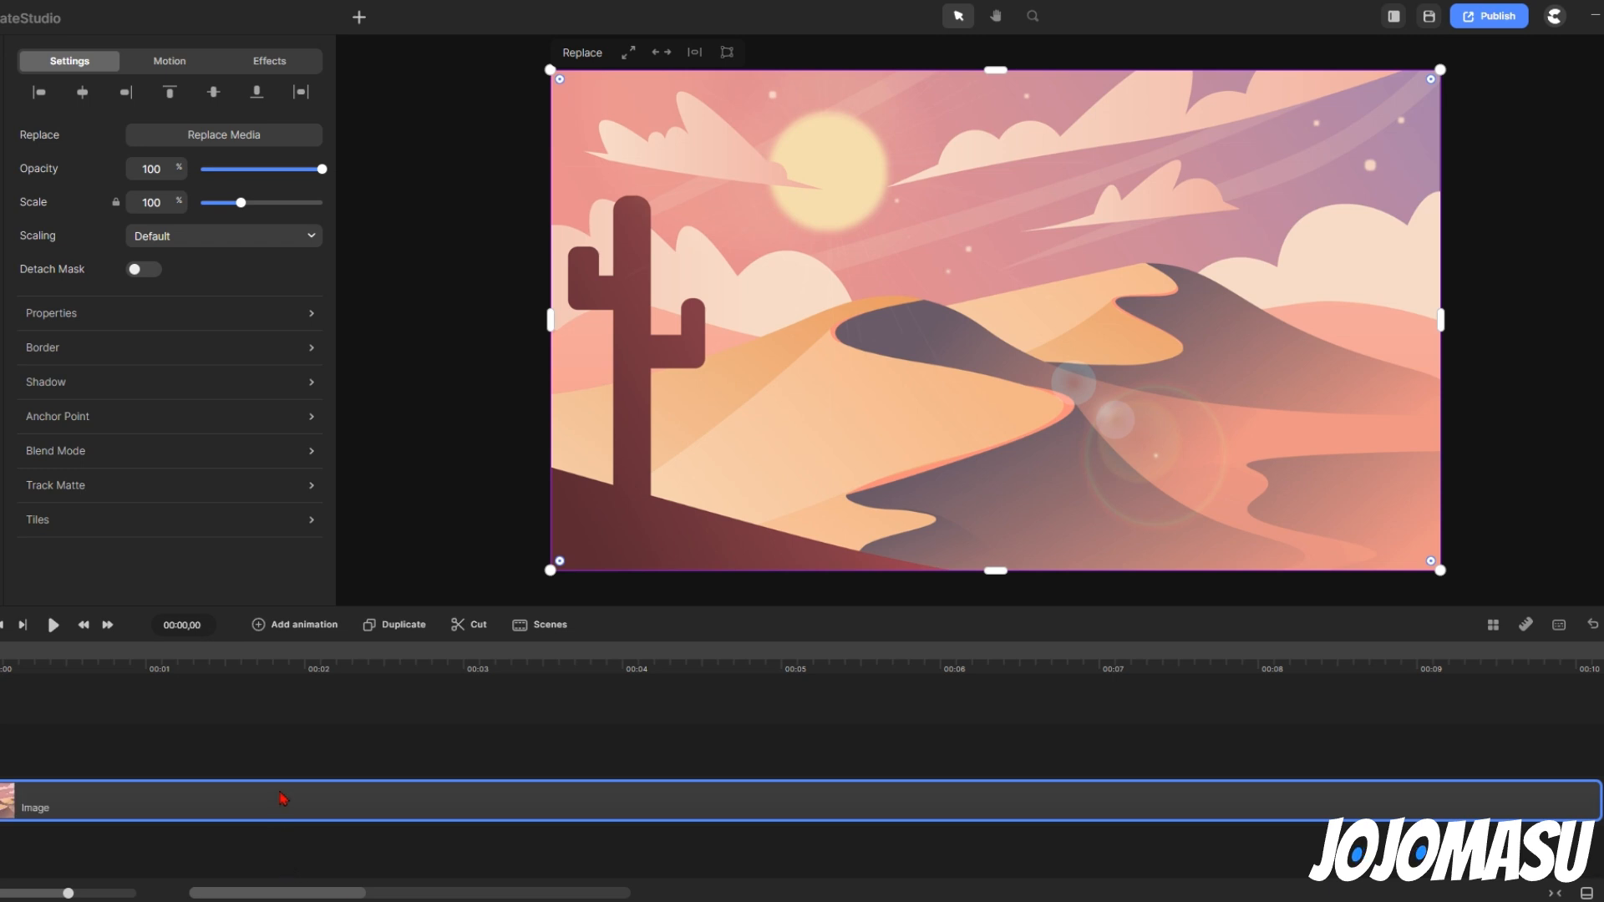
- Duplicate the desert image, flip the copy horizontally, and move it against the original's right edge, at about x 1912 px
click(405, 628)
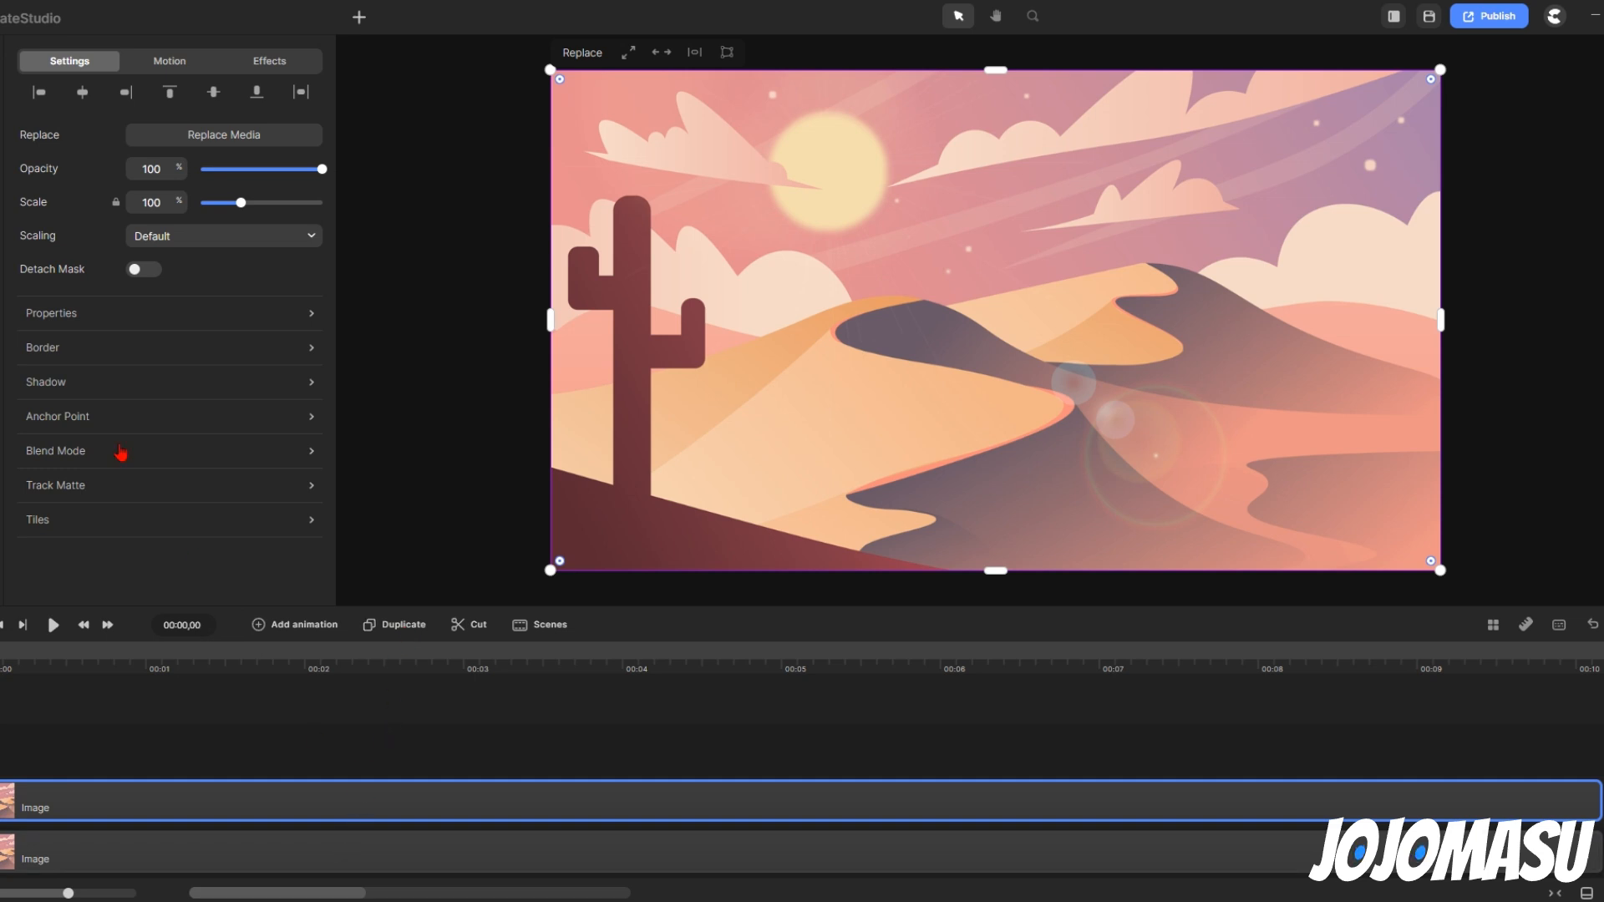
click(56, 315)
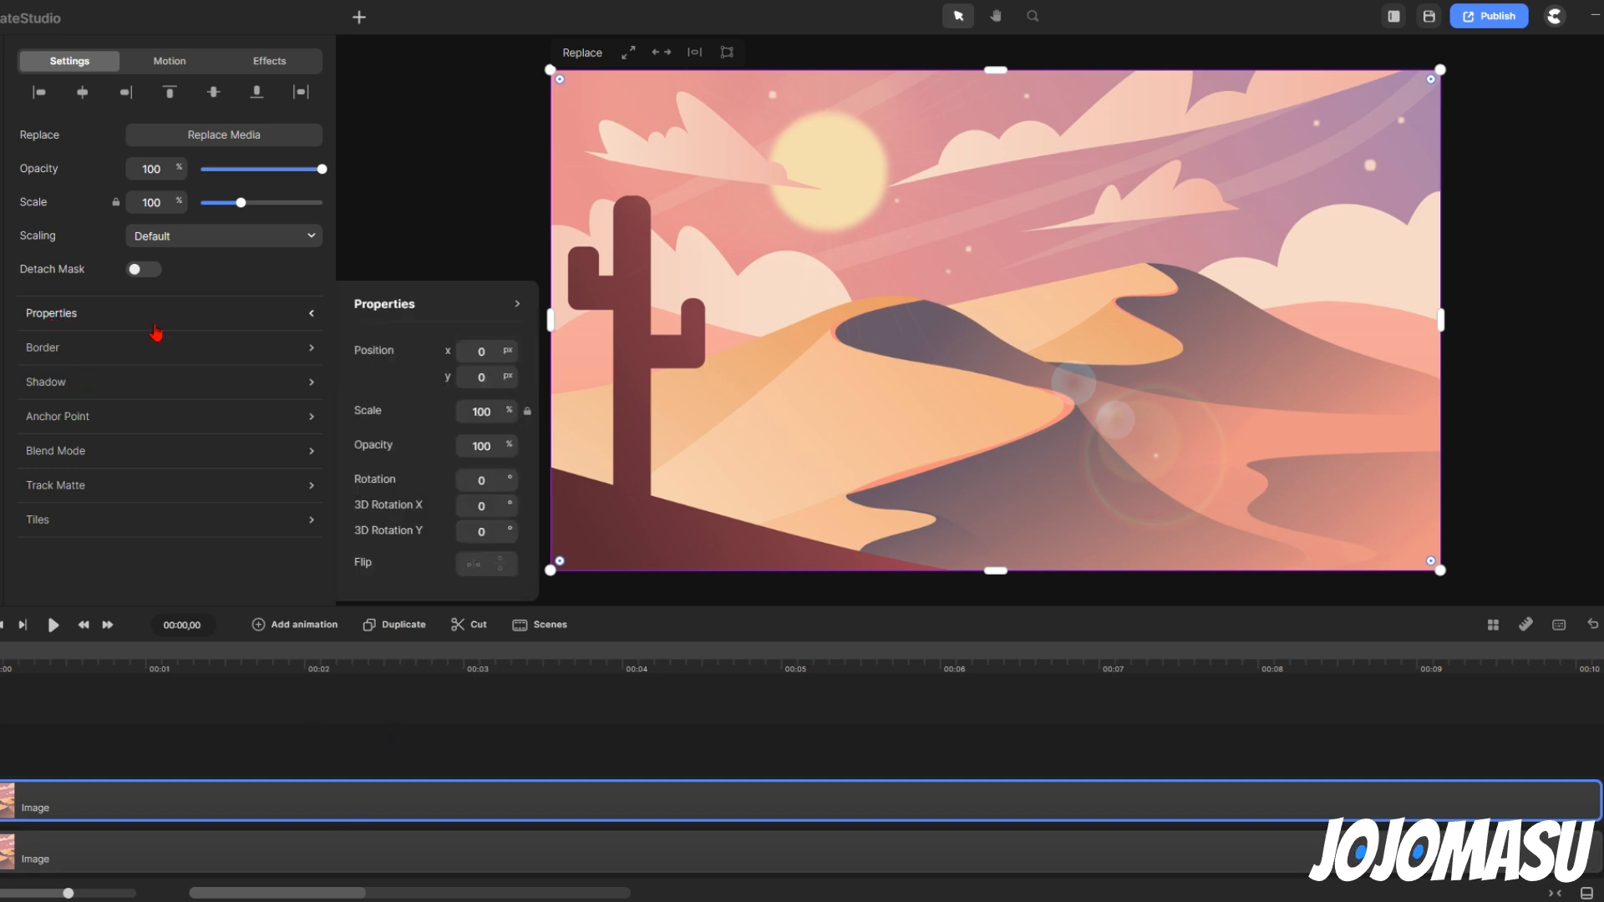
click(474, 566)
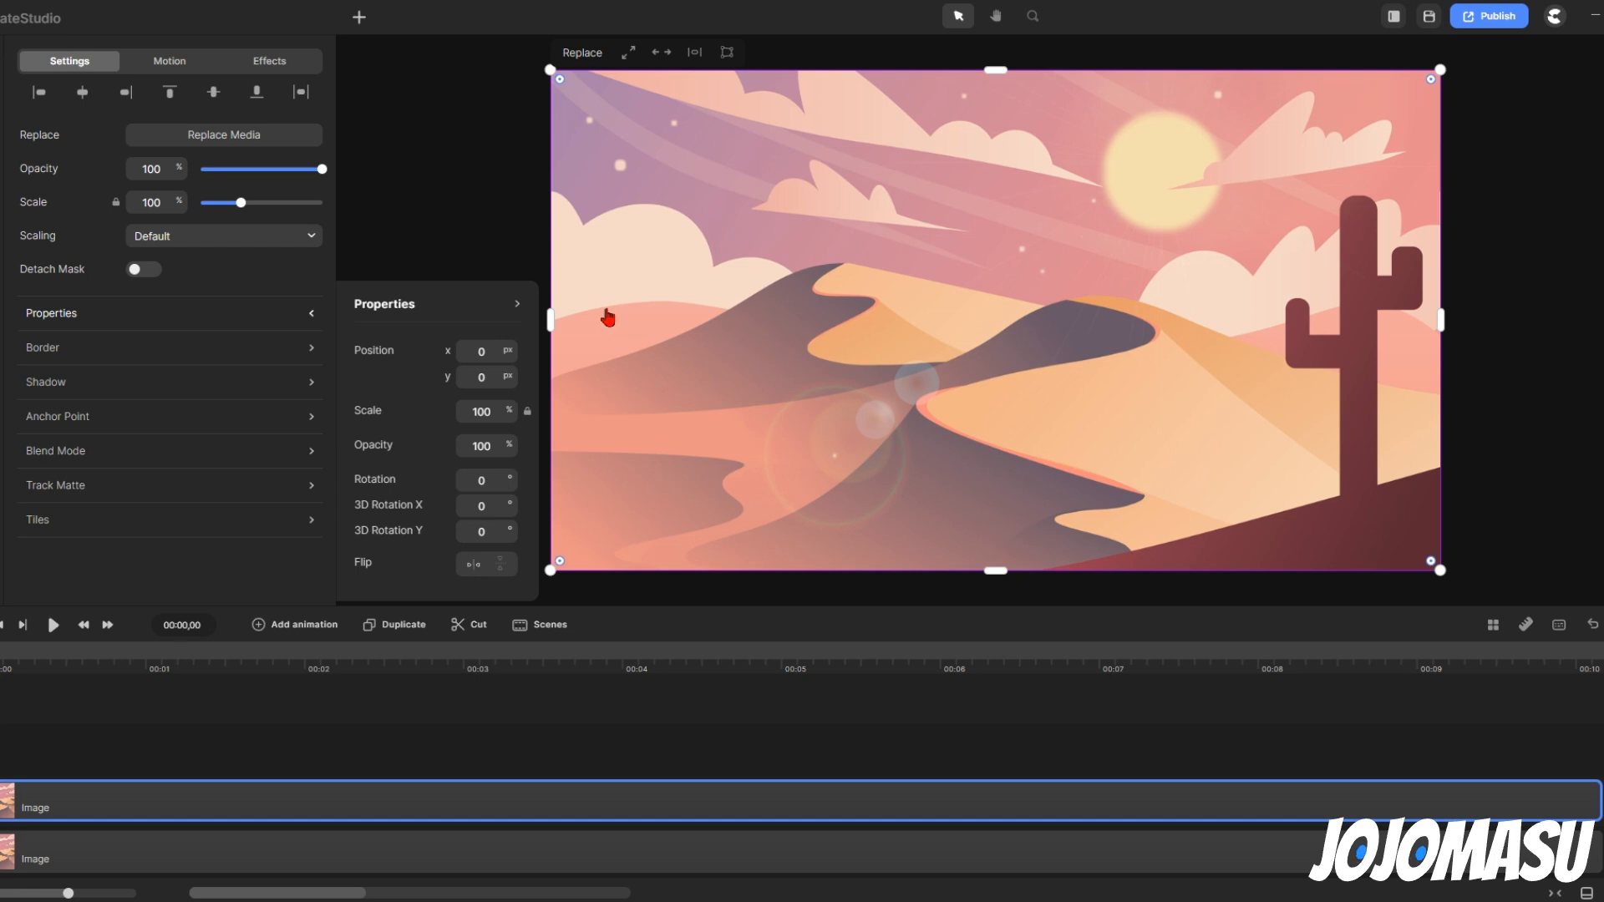
drag(607, 318, 1492, 308)
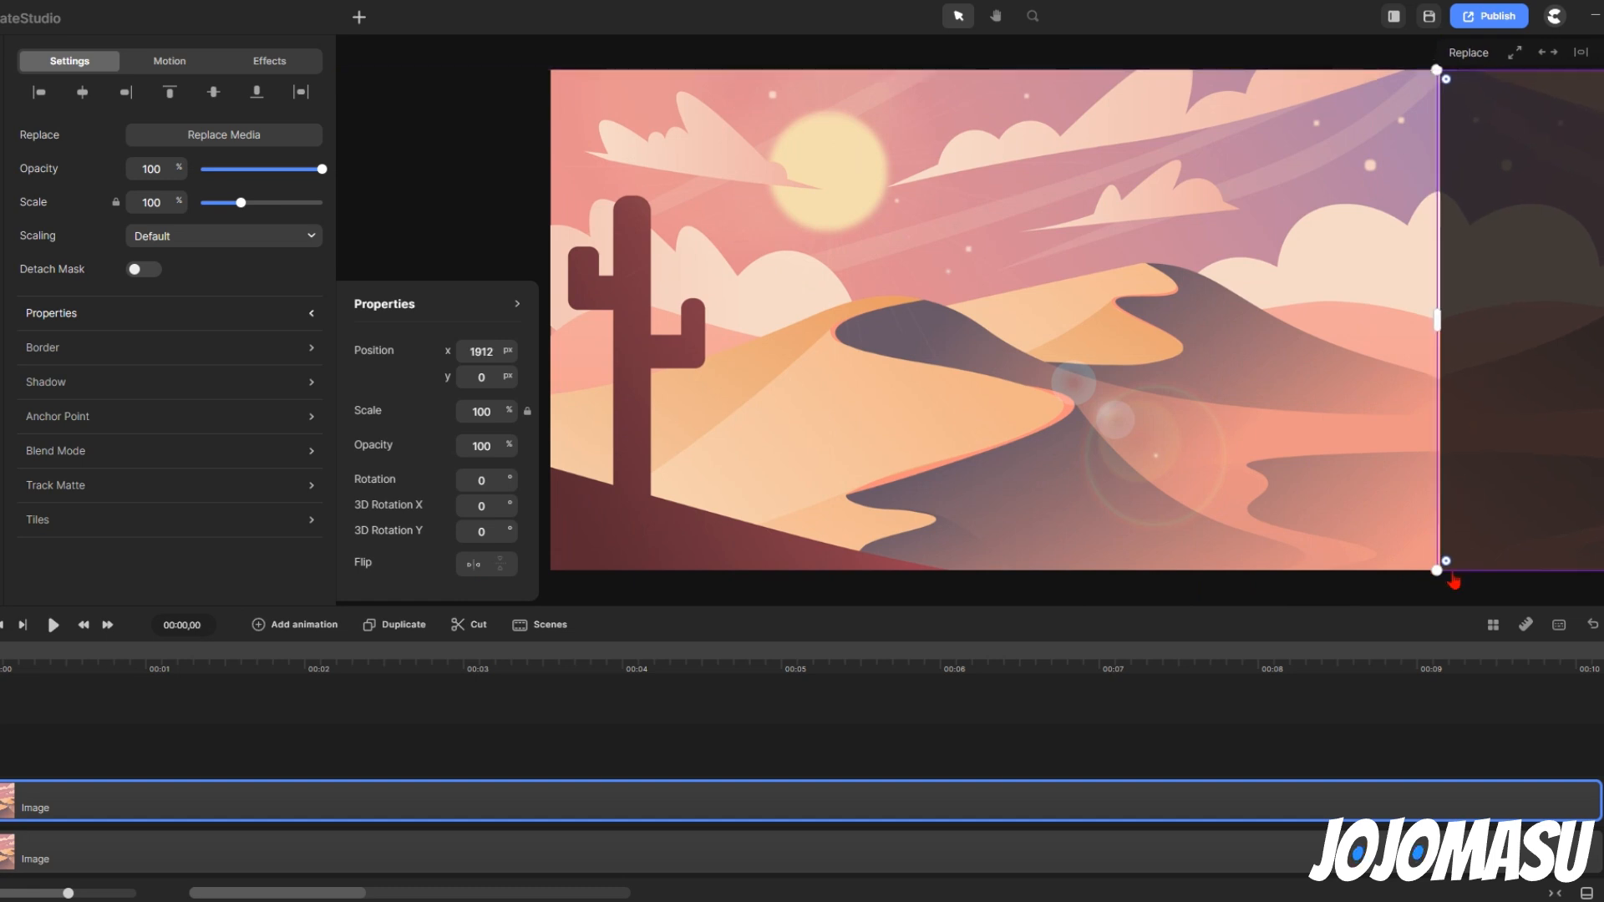
- Shift both desert images left so their seam sits near the canvas centre, and group them
drag(550, 749, 622, 862)
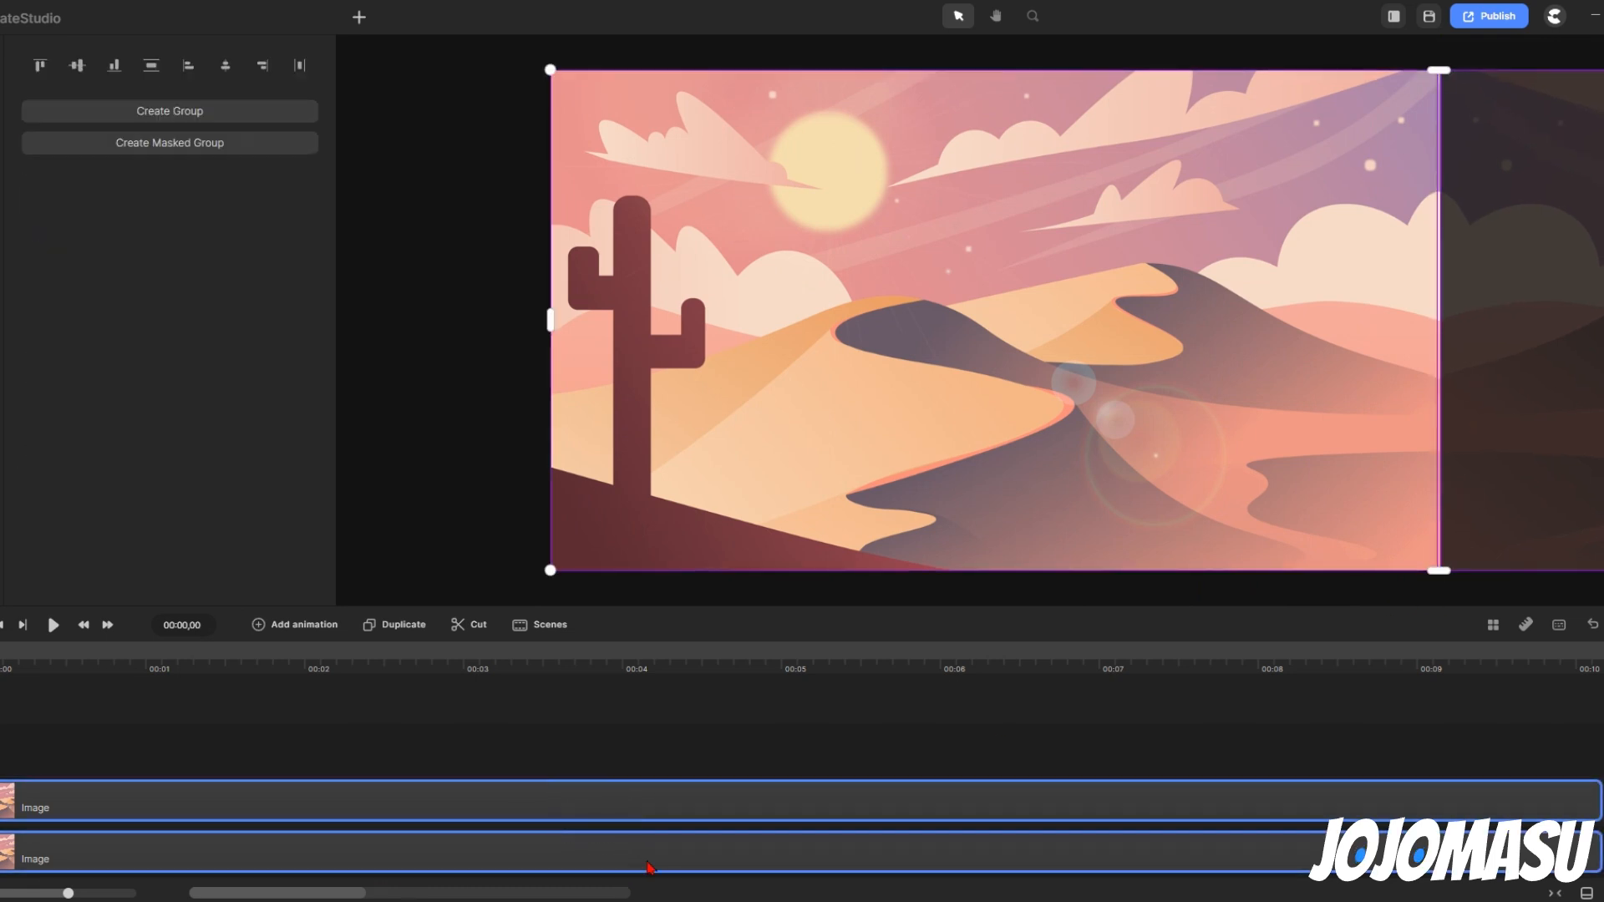
drag(1389, 391, 934, 391)
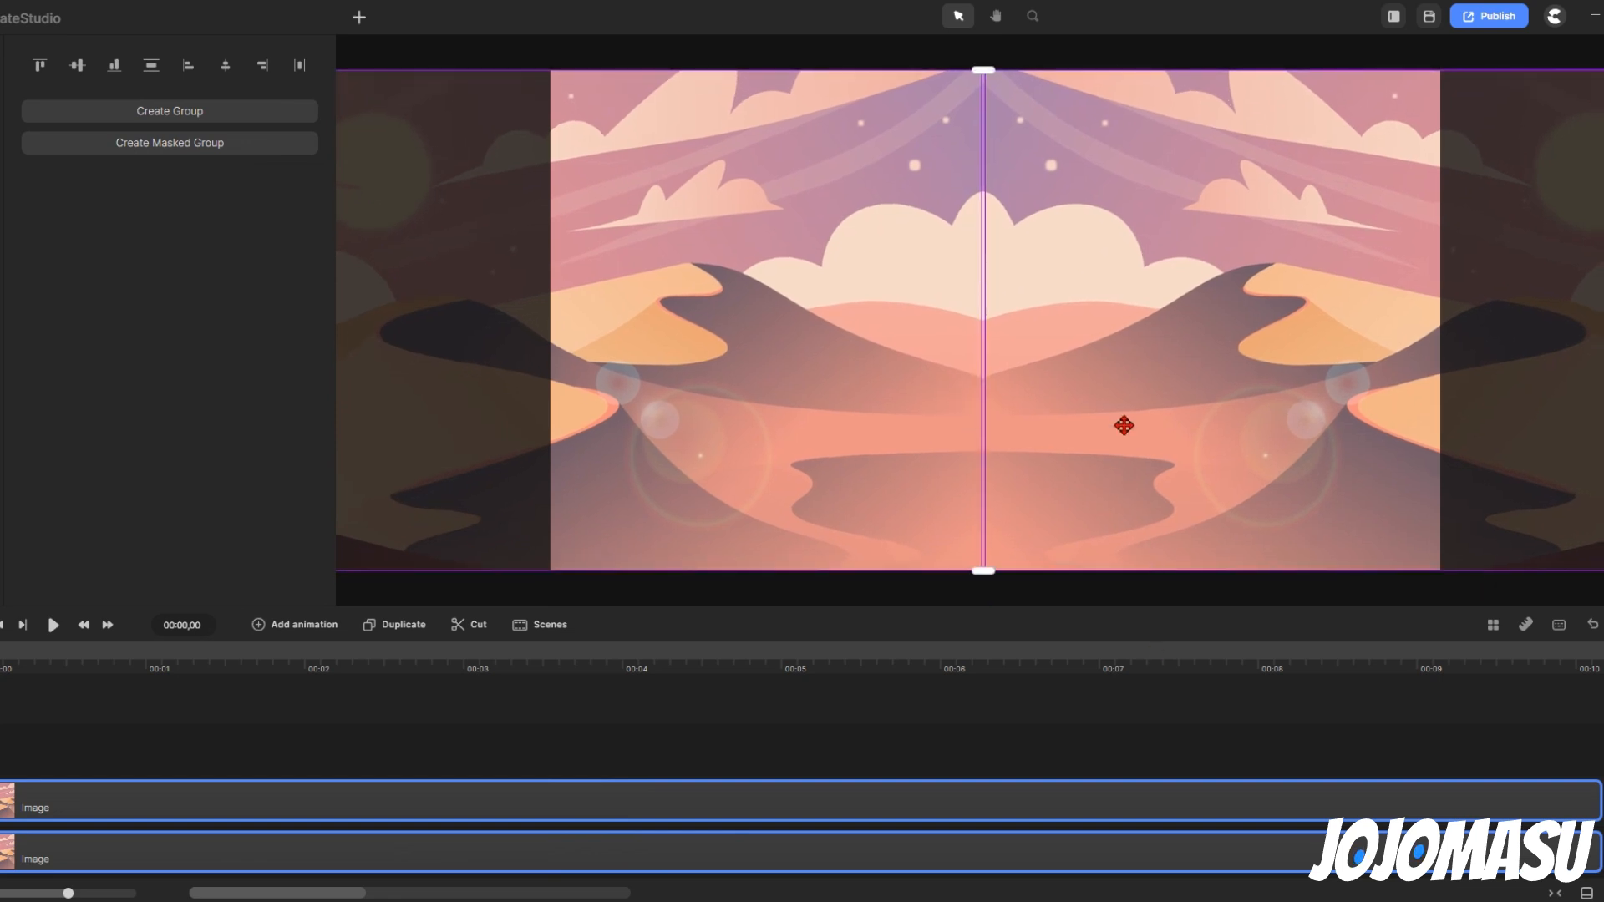
click(902, 57)
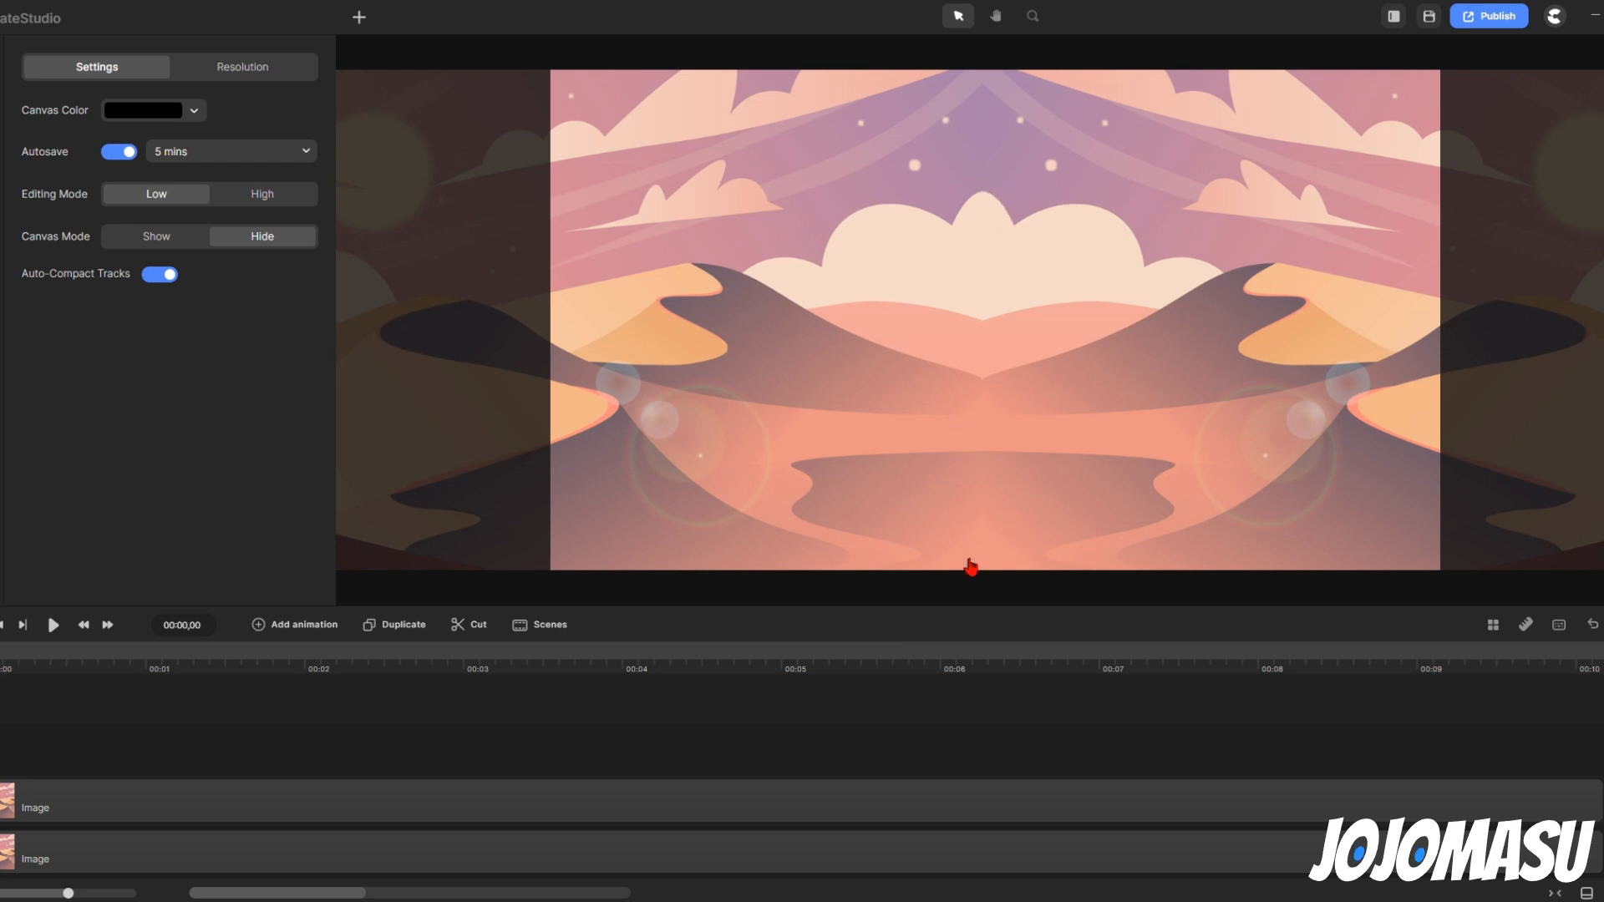
drag(315, 742, 390, 867)
key(ctrl+g)
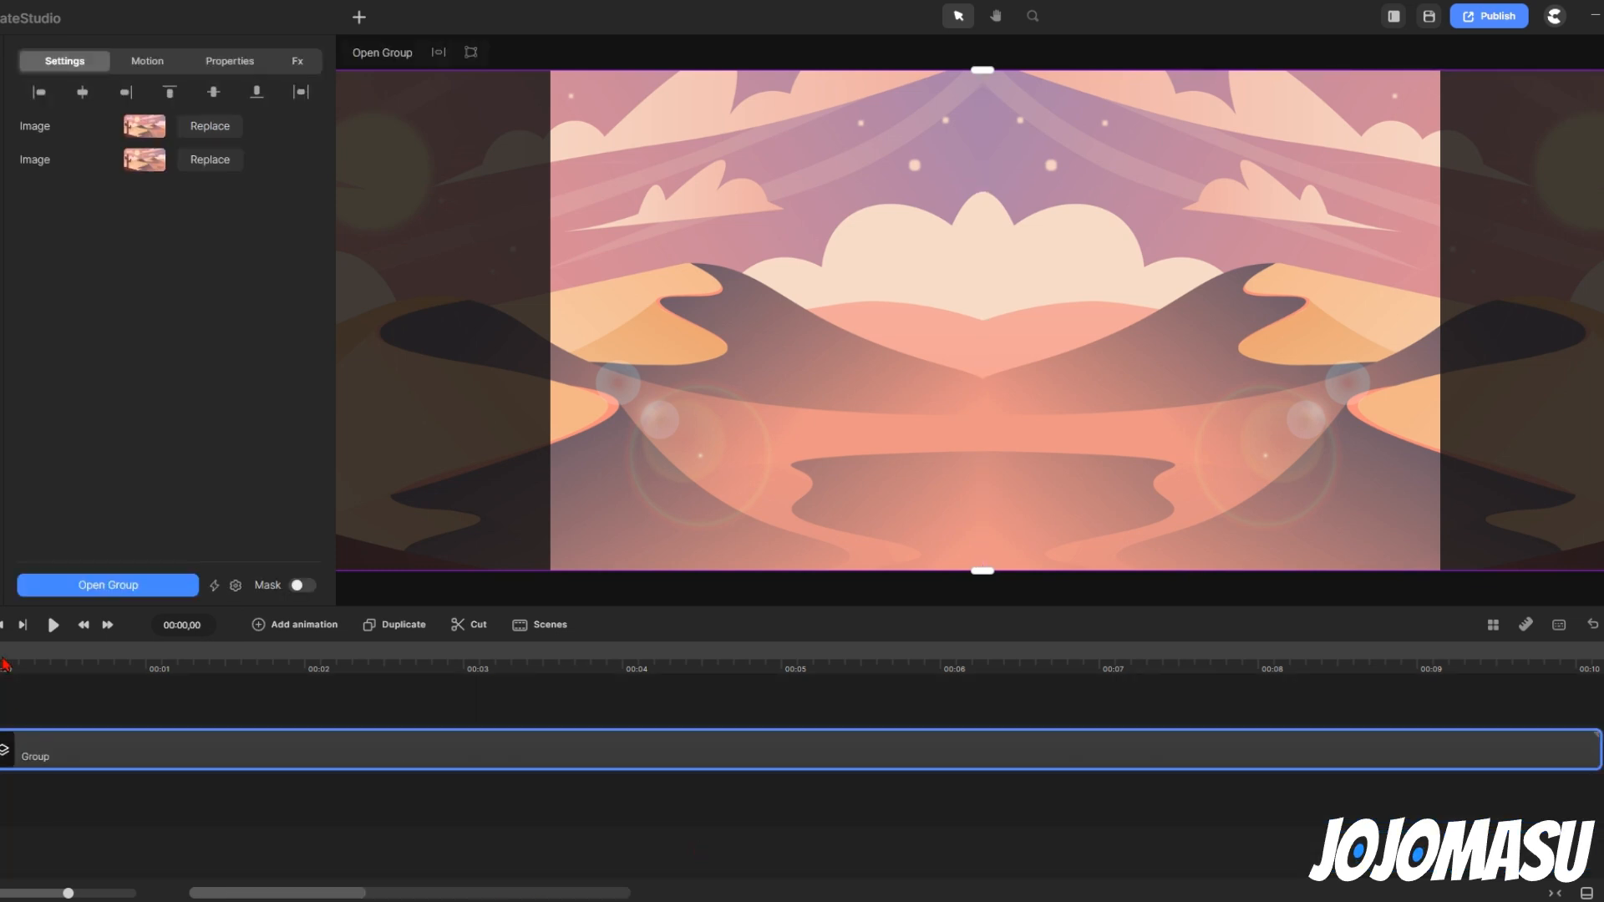
- Add an animation to the desert group with Linear easing and check that it animates Position
click(310, 629)
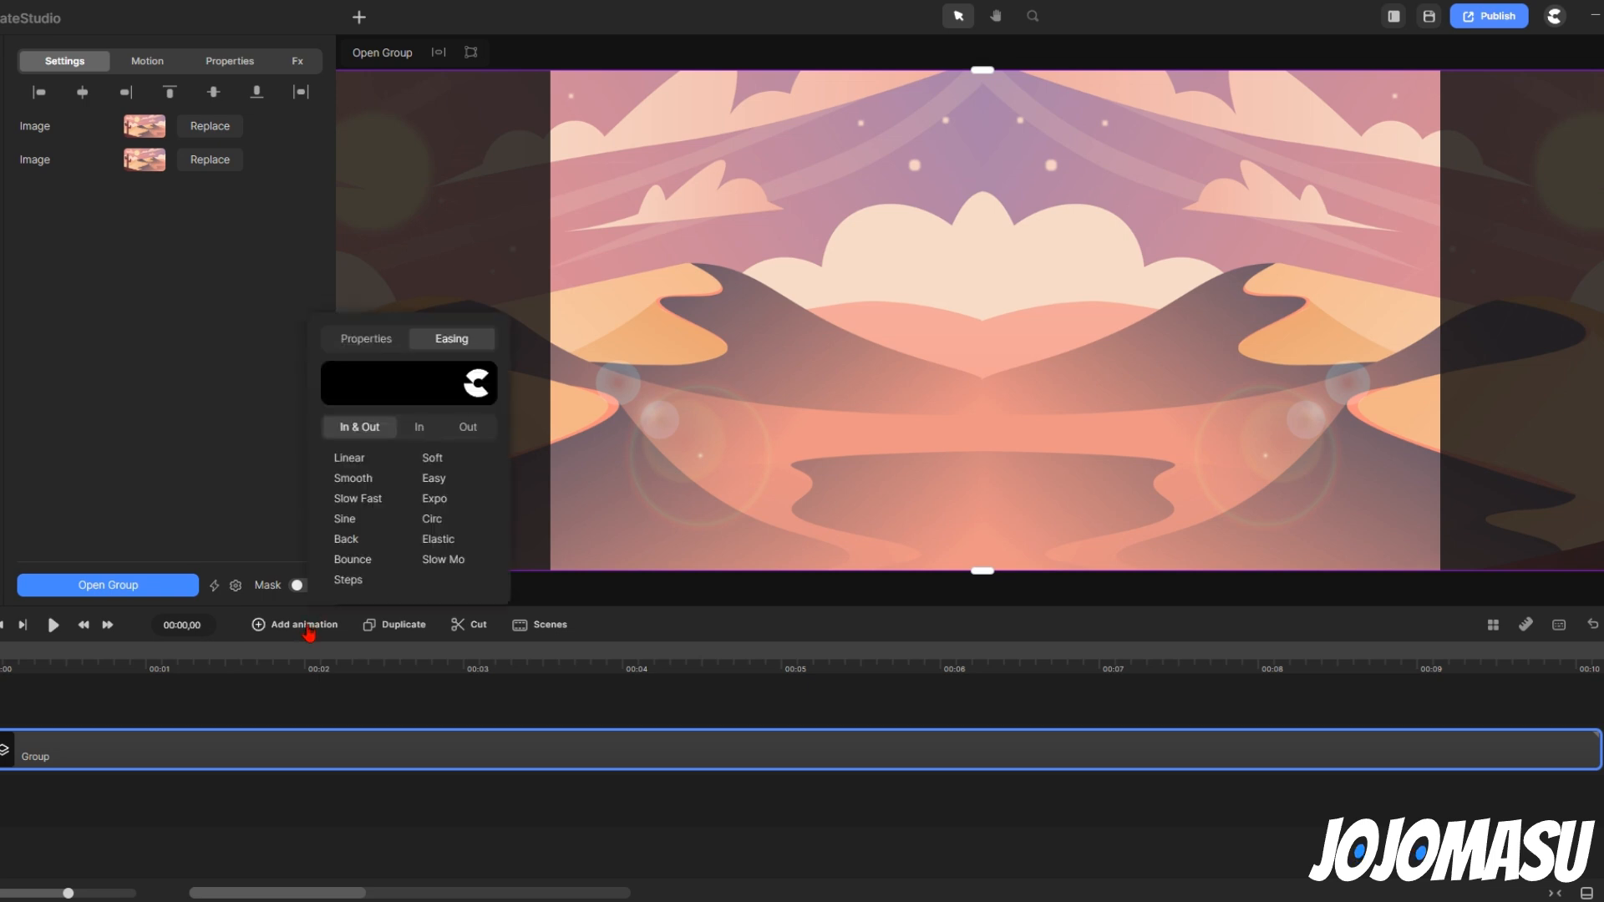
click(351, 461)
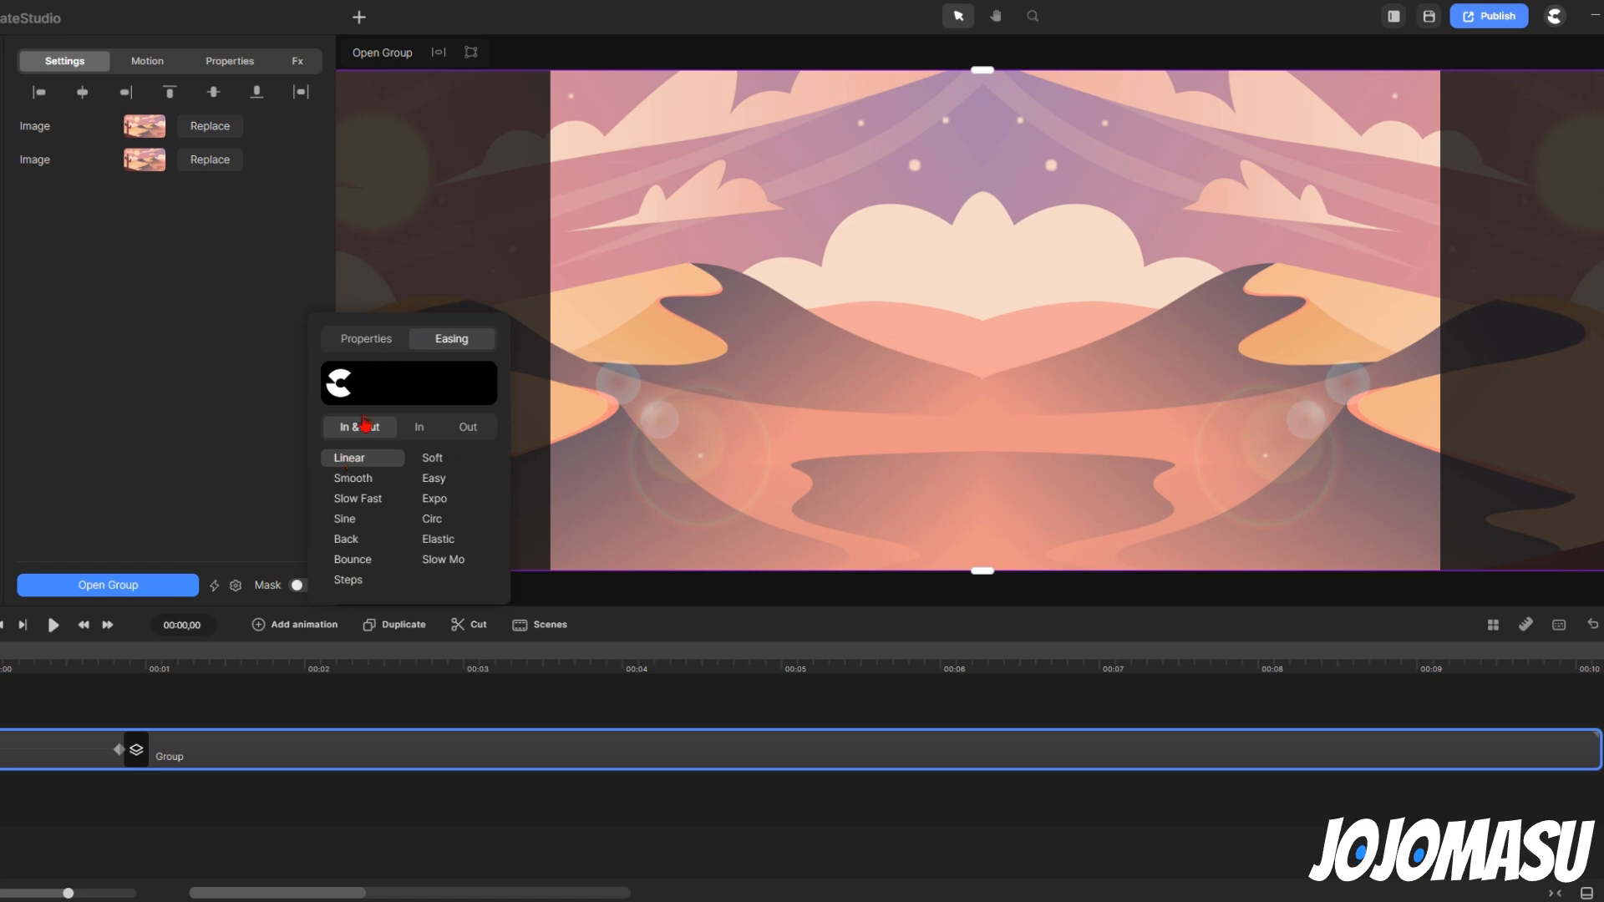
click(365, 343)
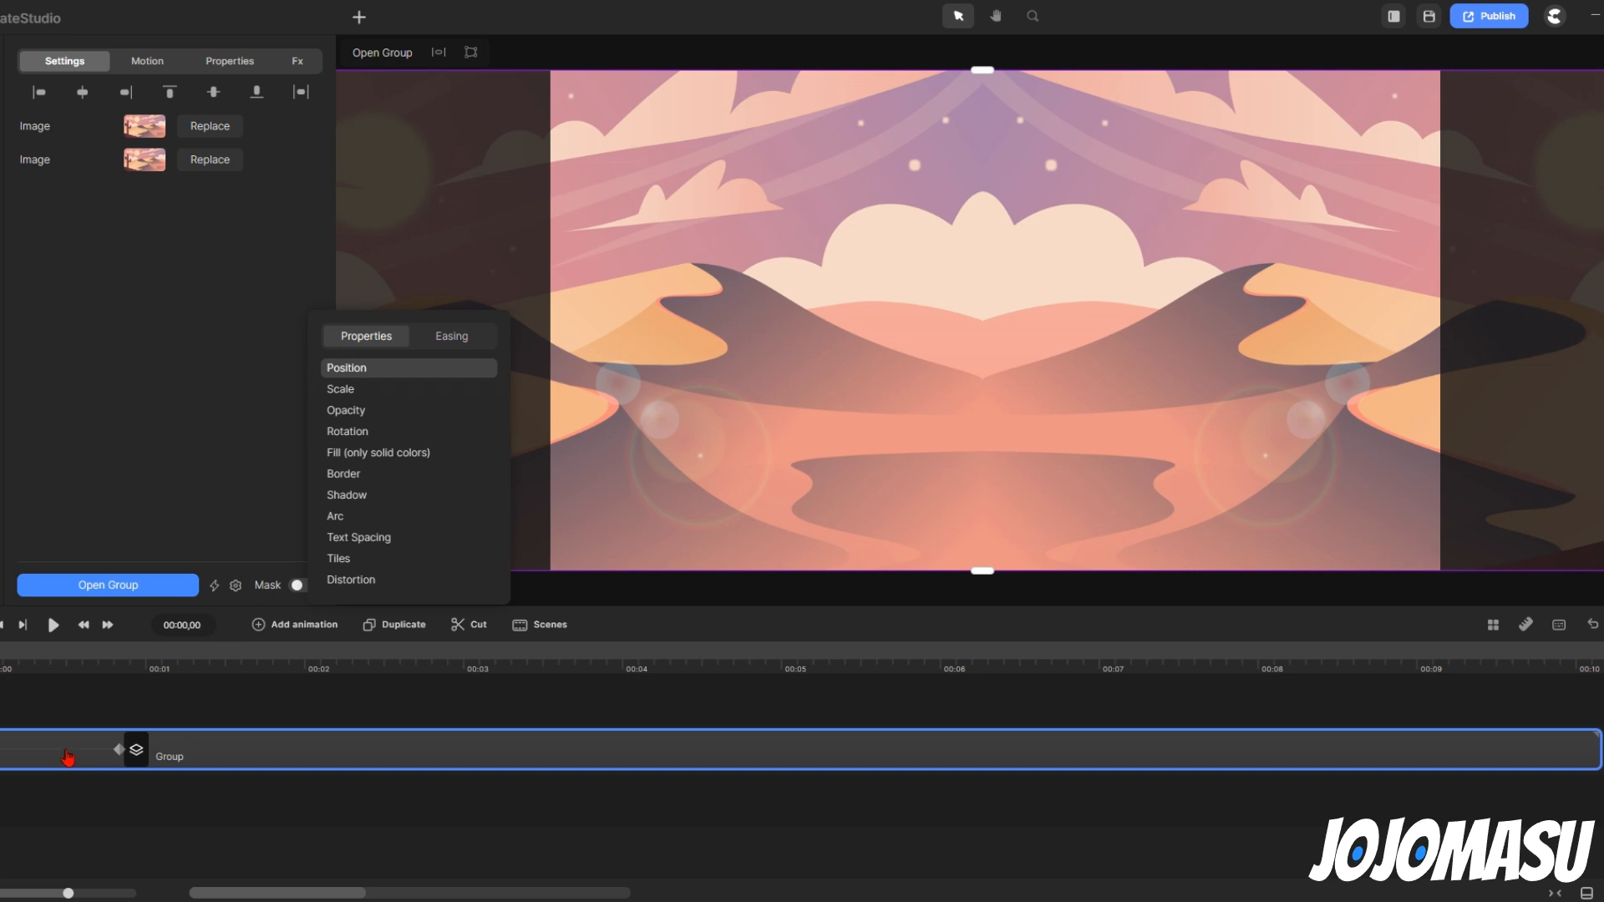
- Move the animation's start keyframe to the beginning of the group and align the group with the canvas's left edge there
drag(67, 751, 84, 752)
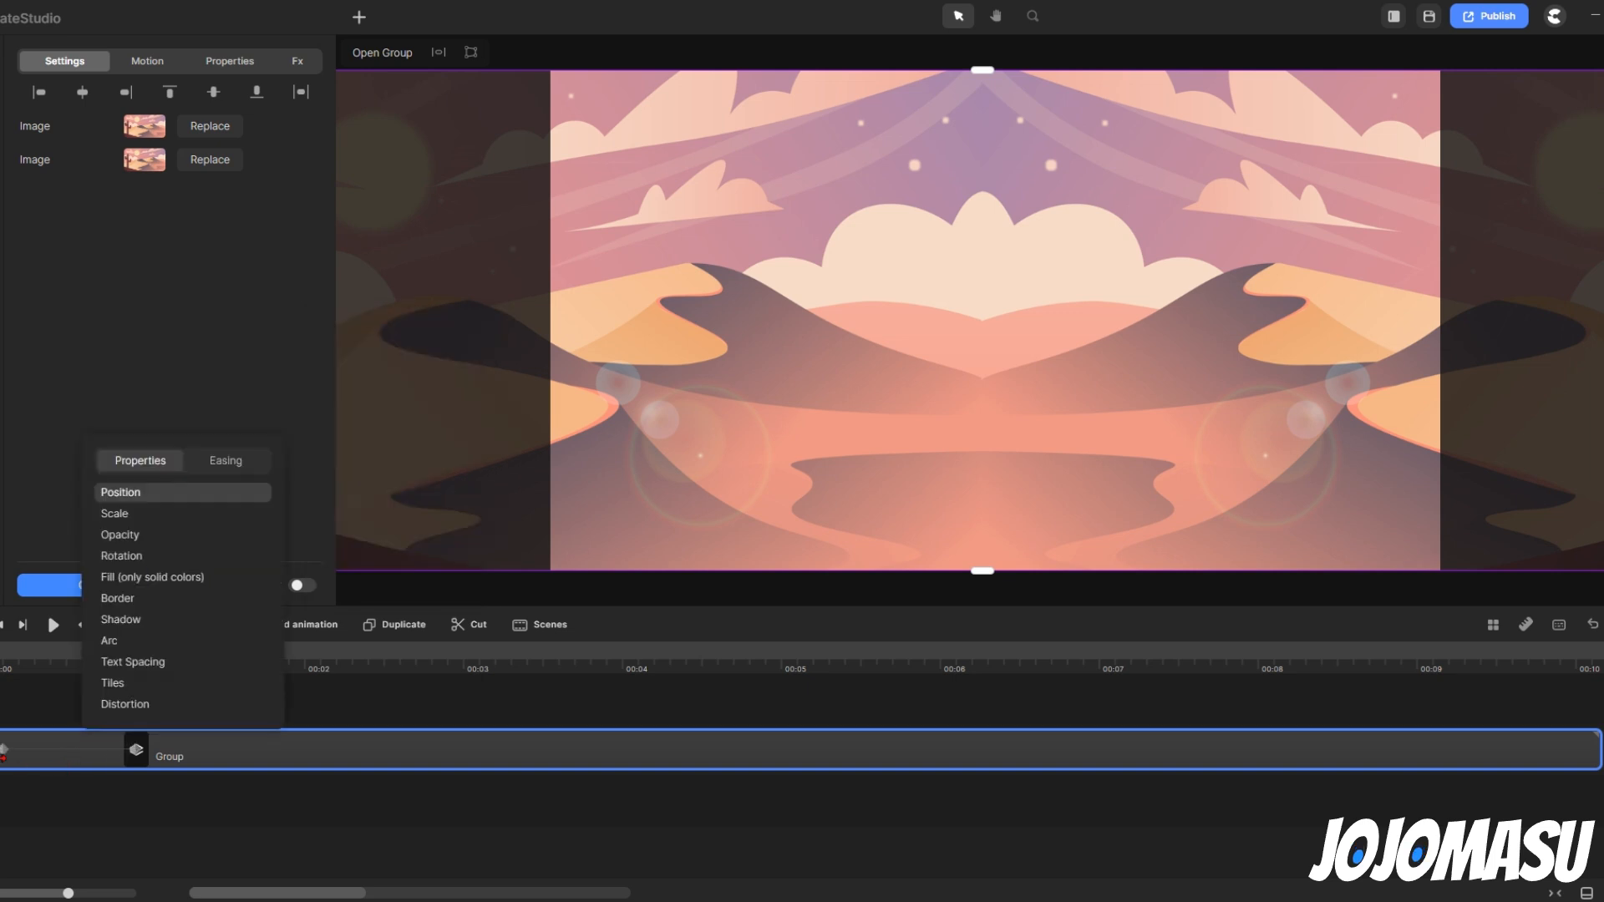
click(6, 750)
click(640, 345)
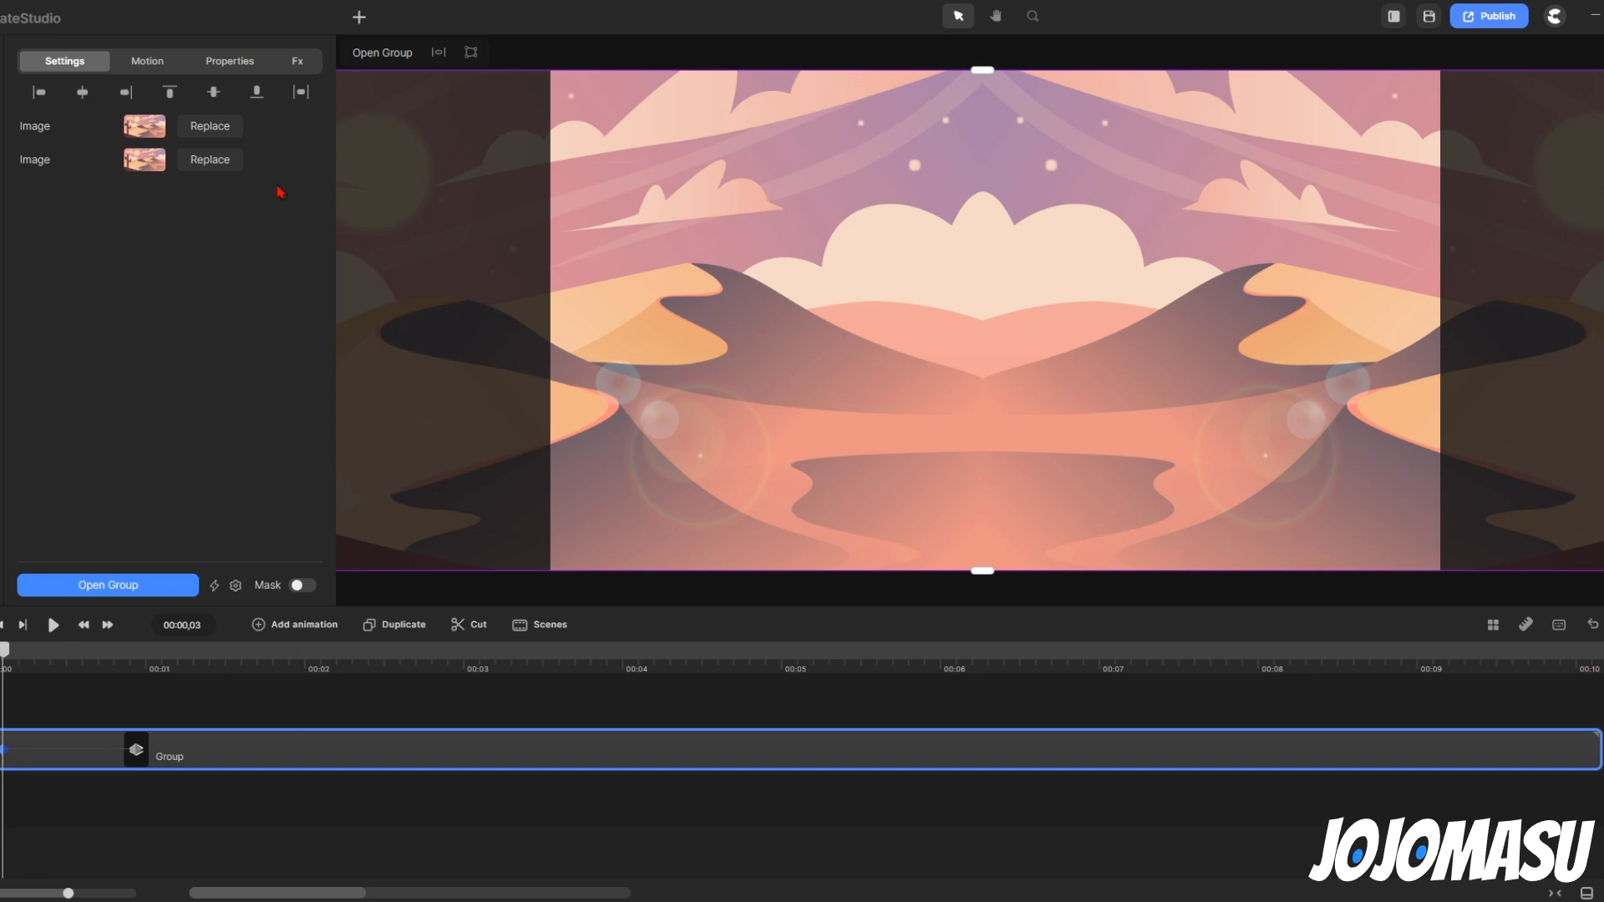
click(38, 94)
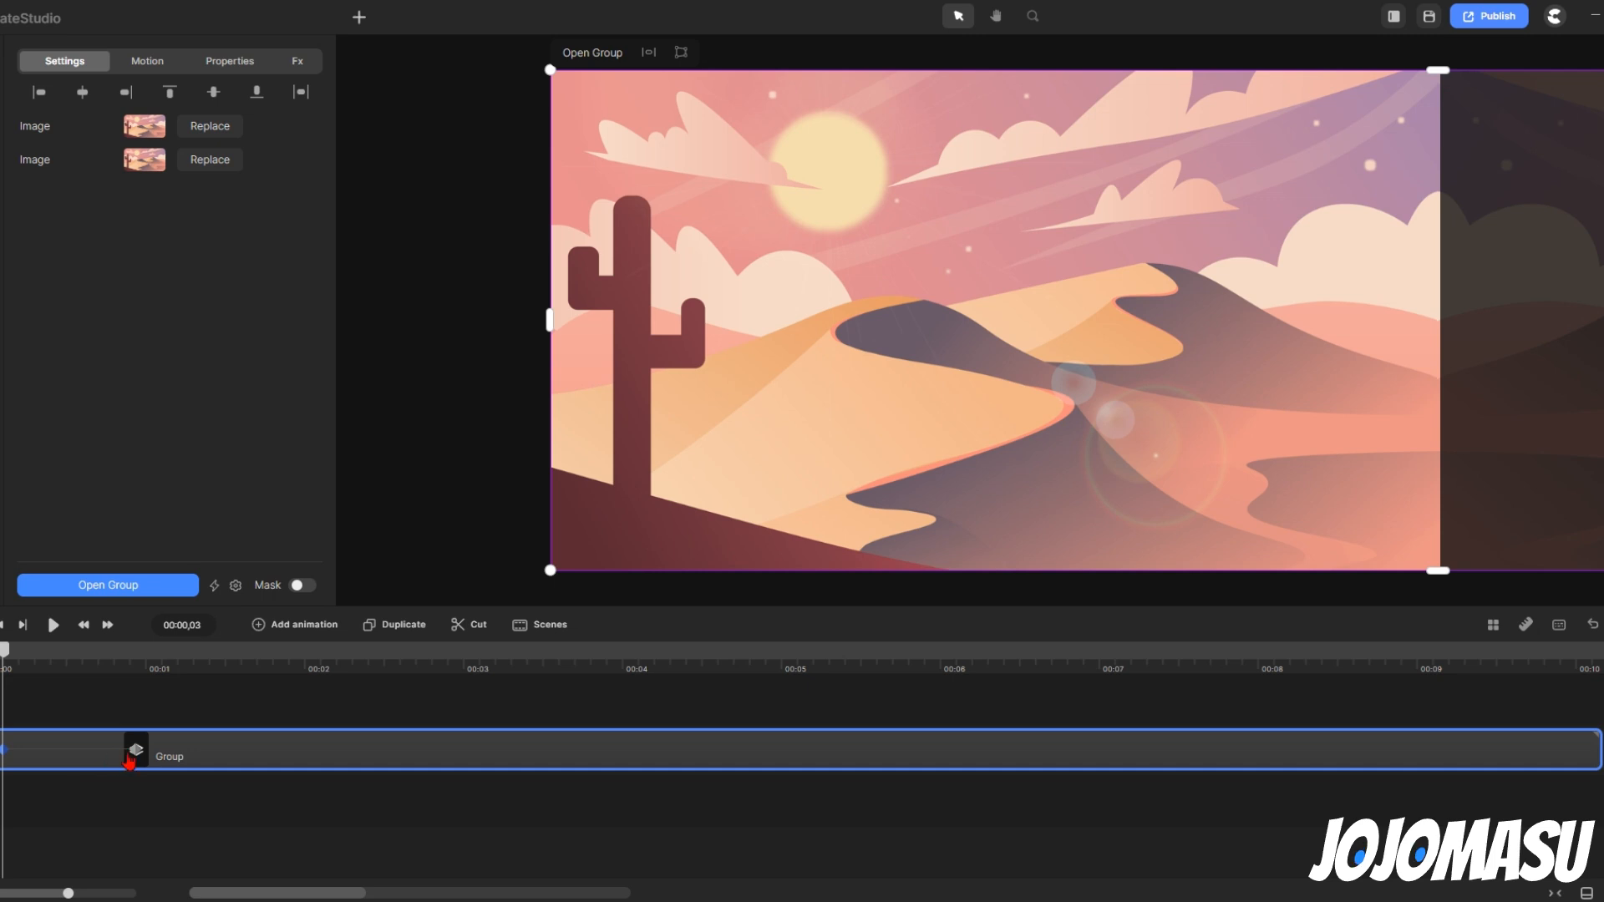
- Move the animation's end keyframe to about 10 seconds and align the group with the canvas's right edge there
drag(136, 750, 1576, 772)
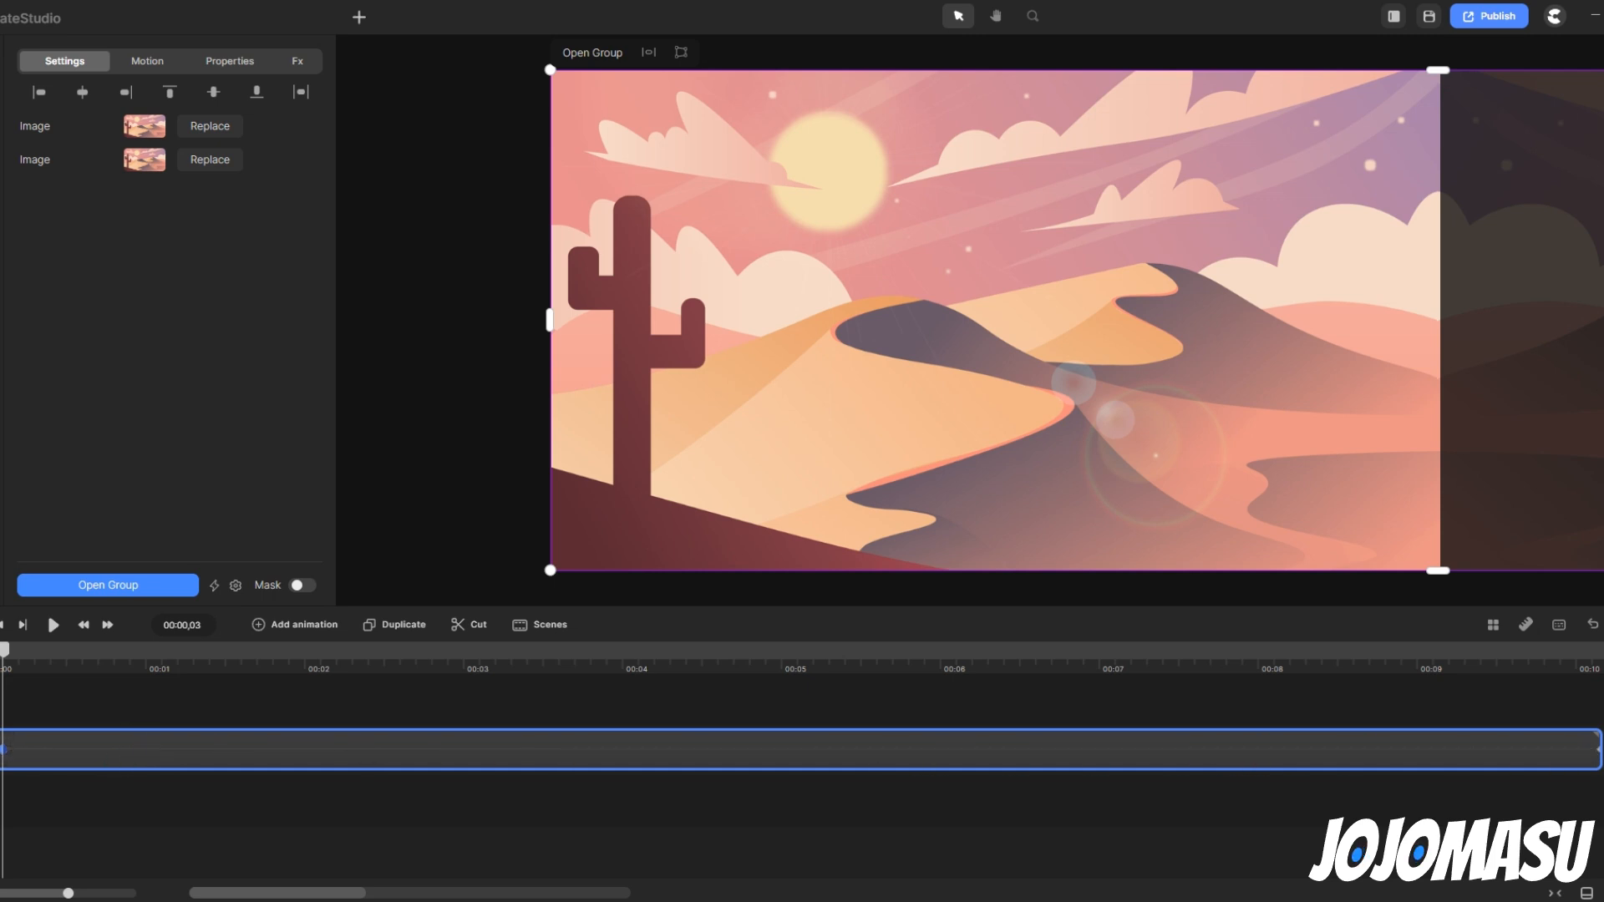
click(1591, 749)
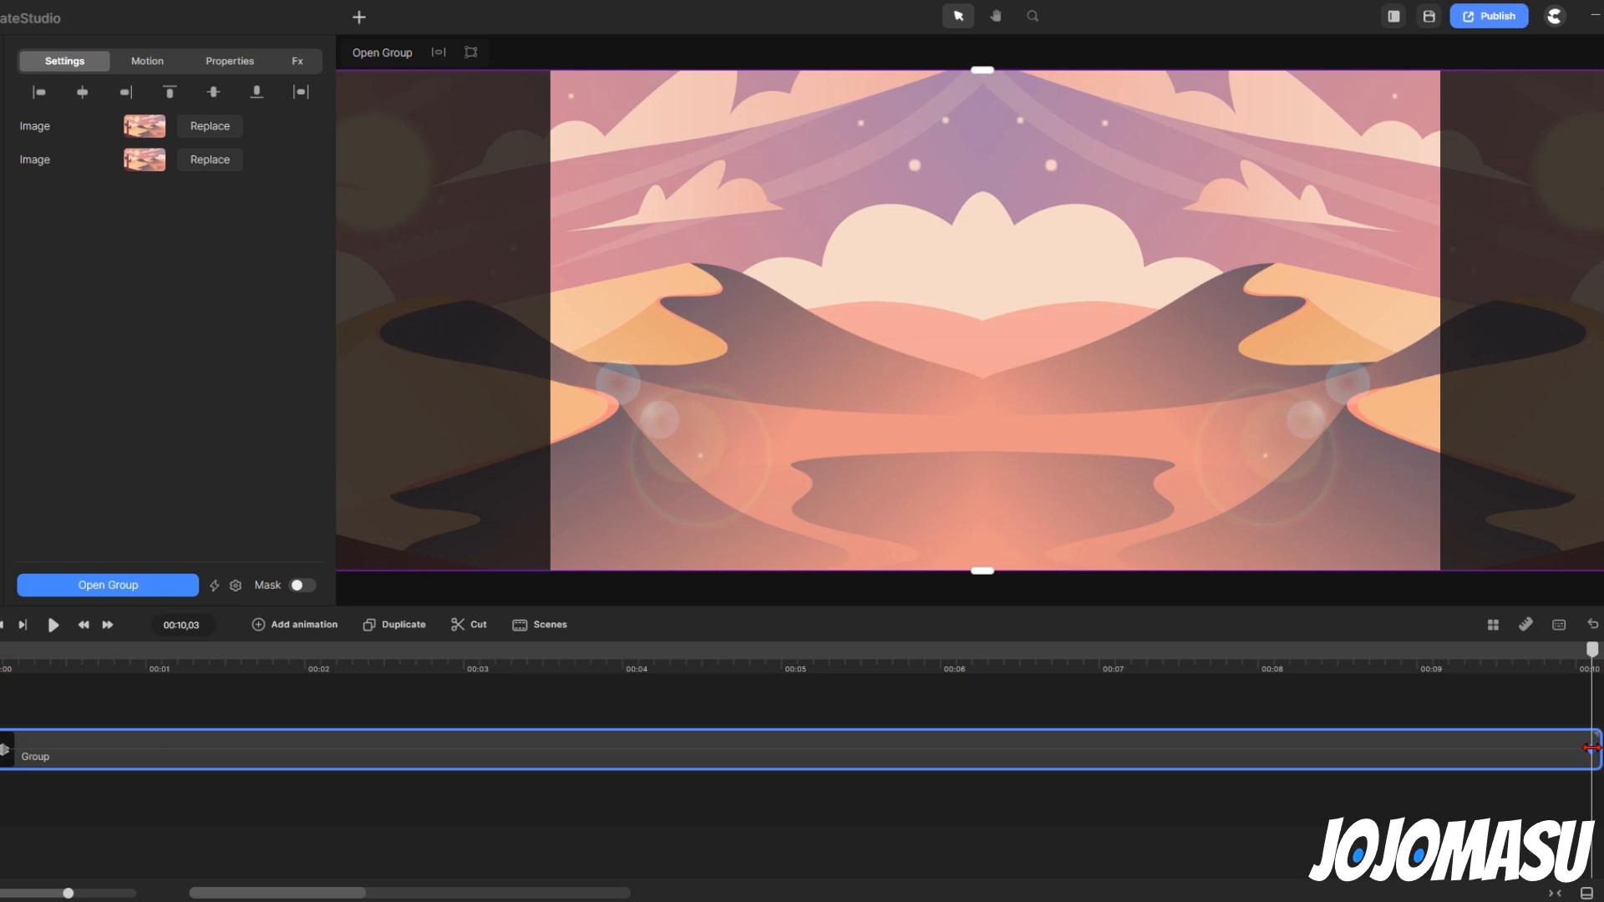
click(128, 94)
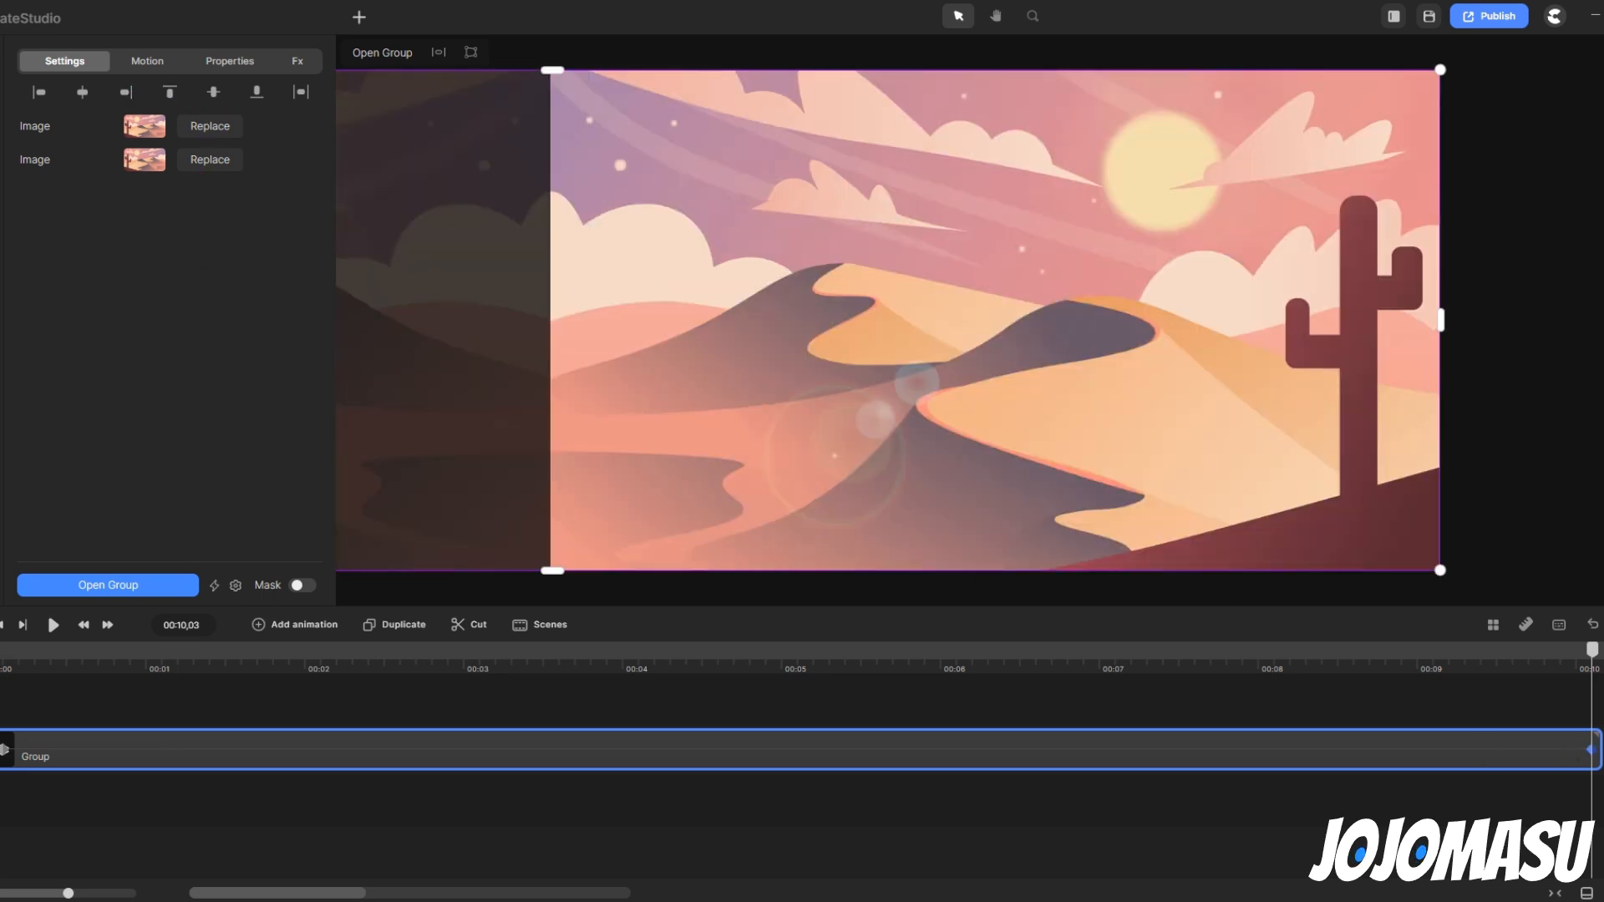
- Play the panning background animation from the start and scrub through it to examine the mirrored seam
drag(1593, 652, 0, 653)
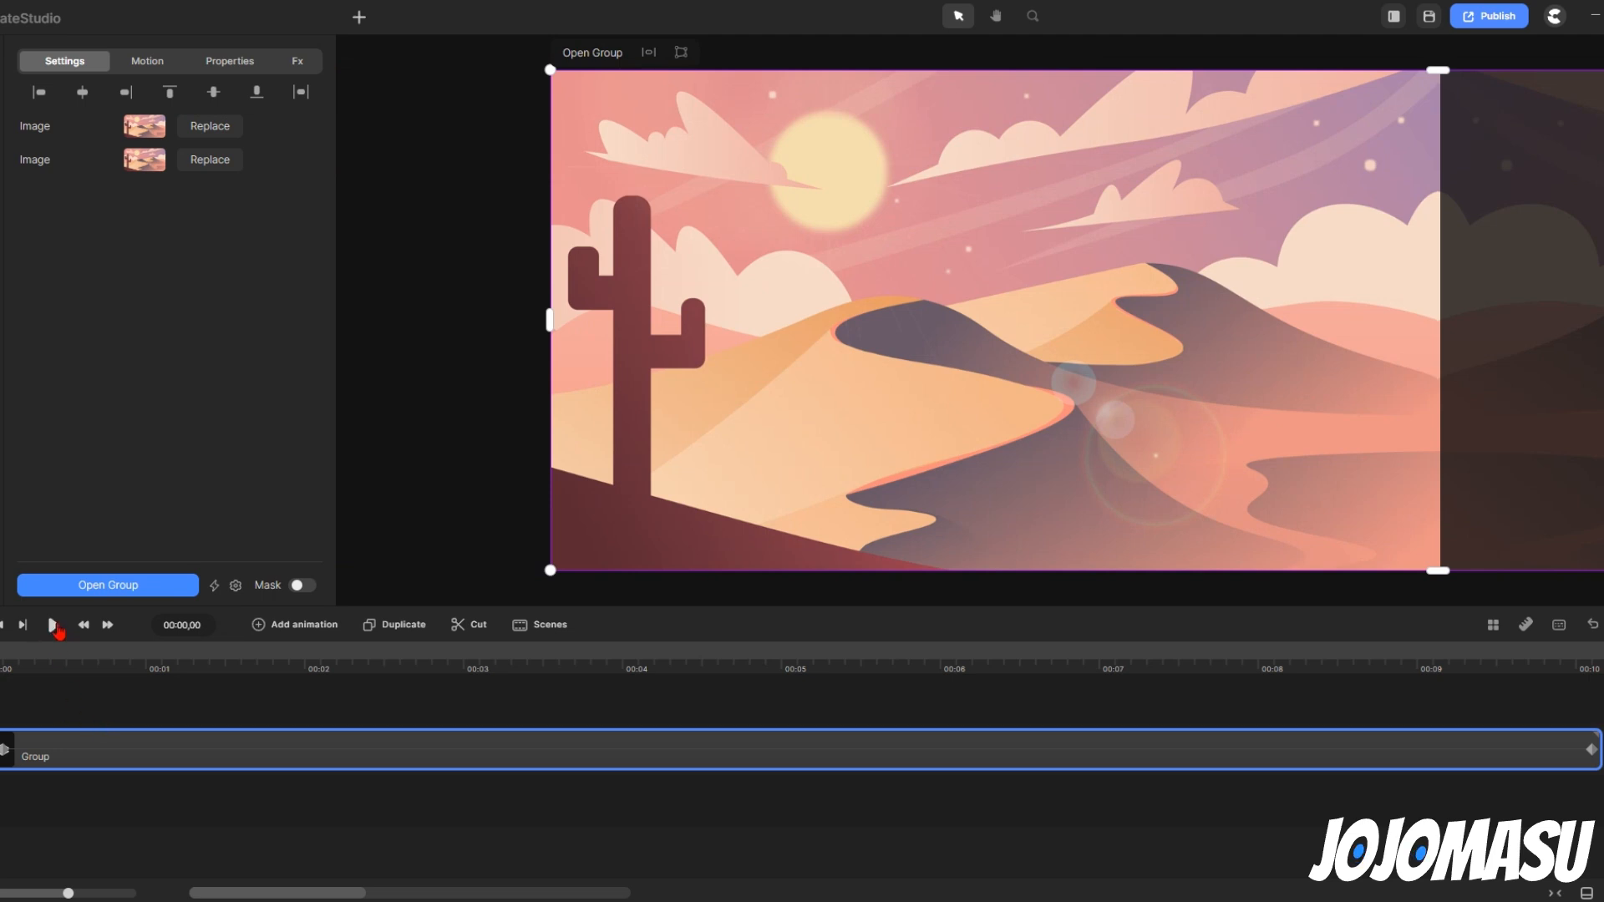
click(53, 627)
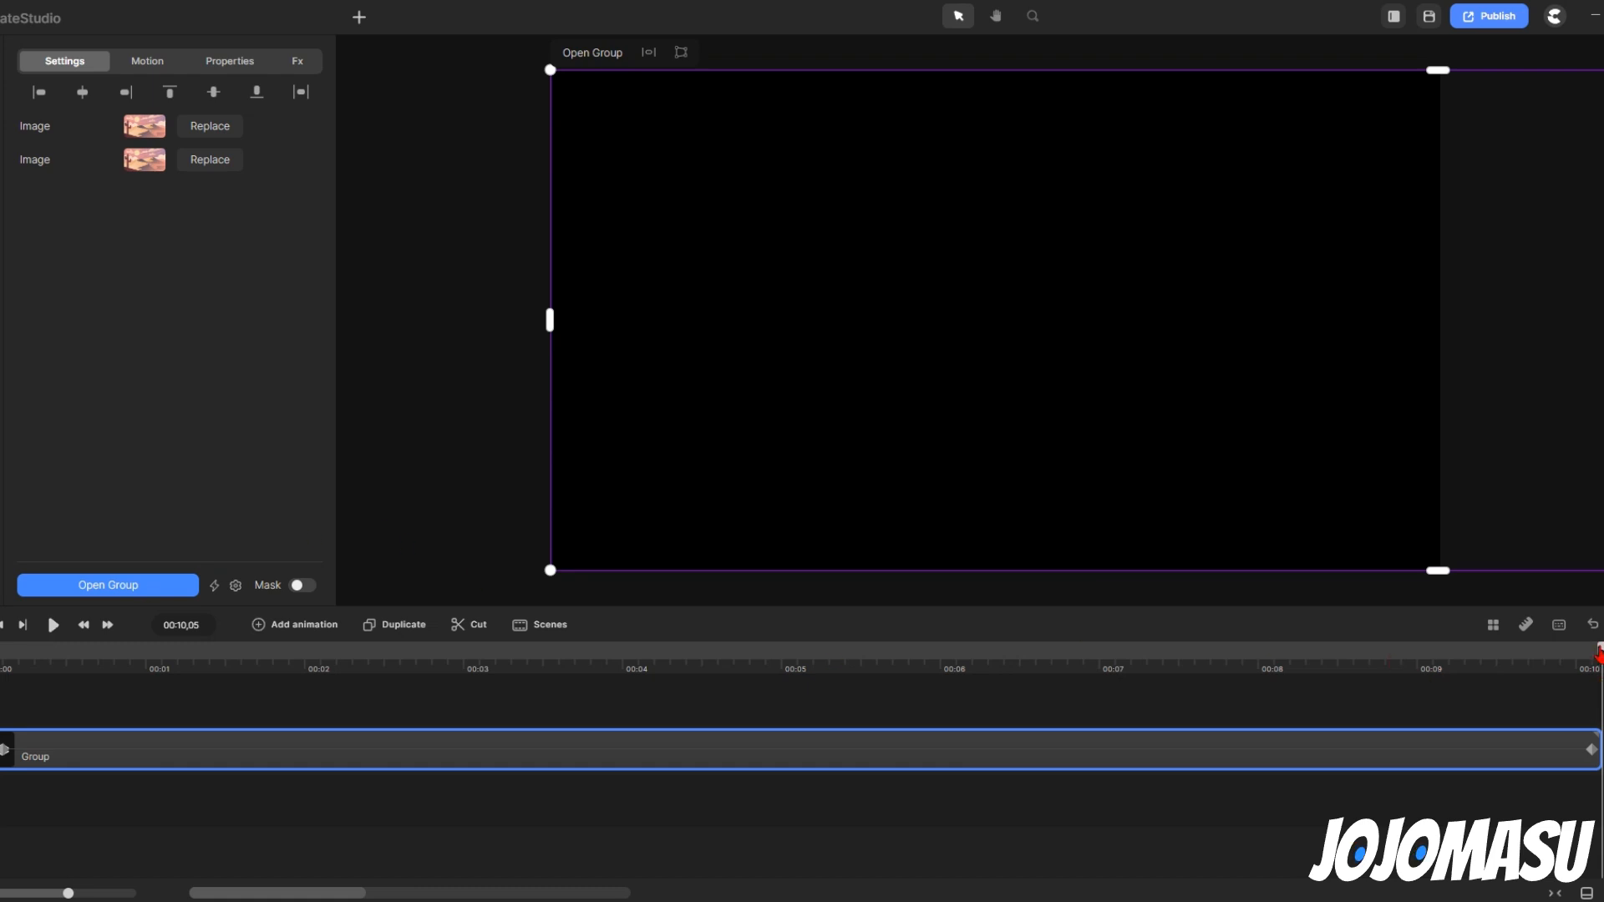
drag(1600, 656, 102, 721)
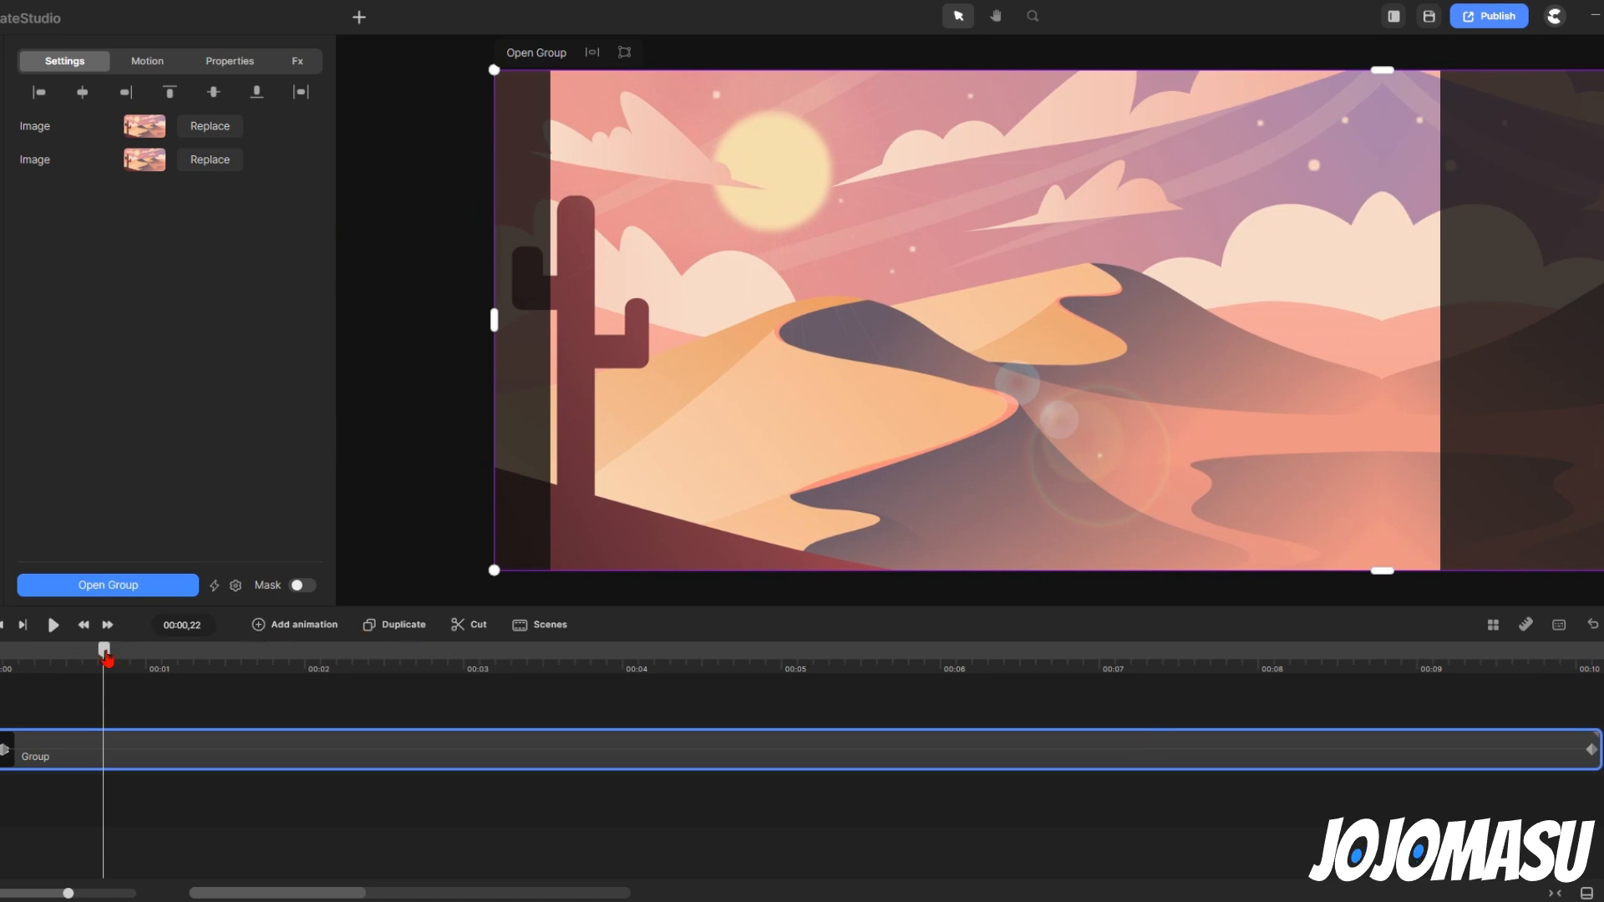
drag(105, 650, 716, 775)
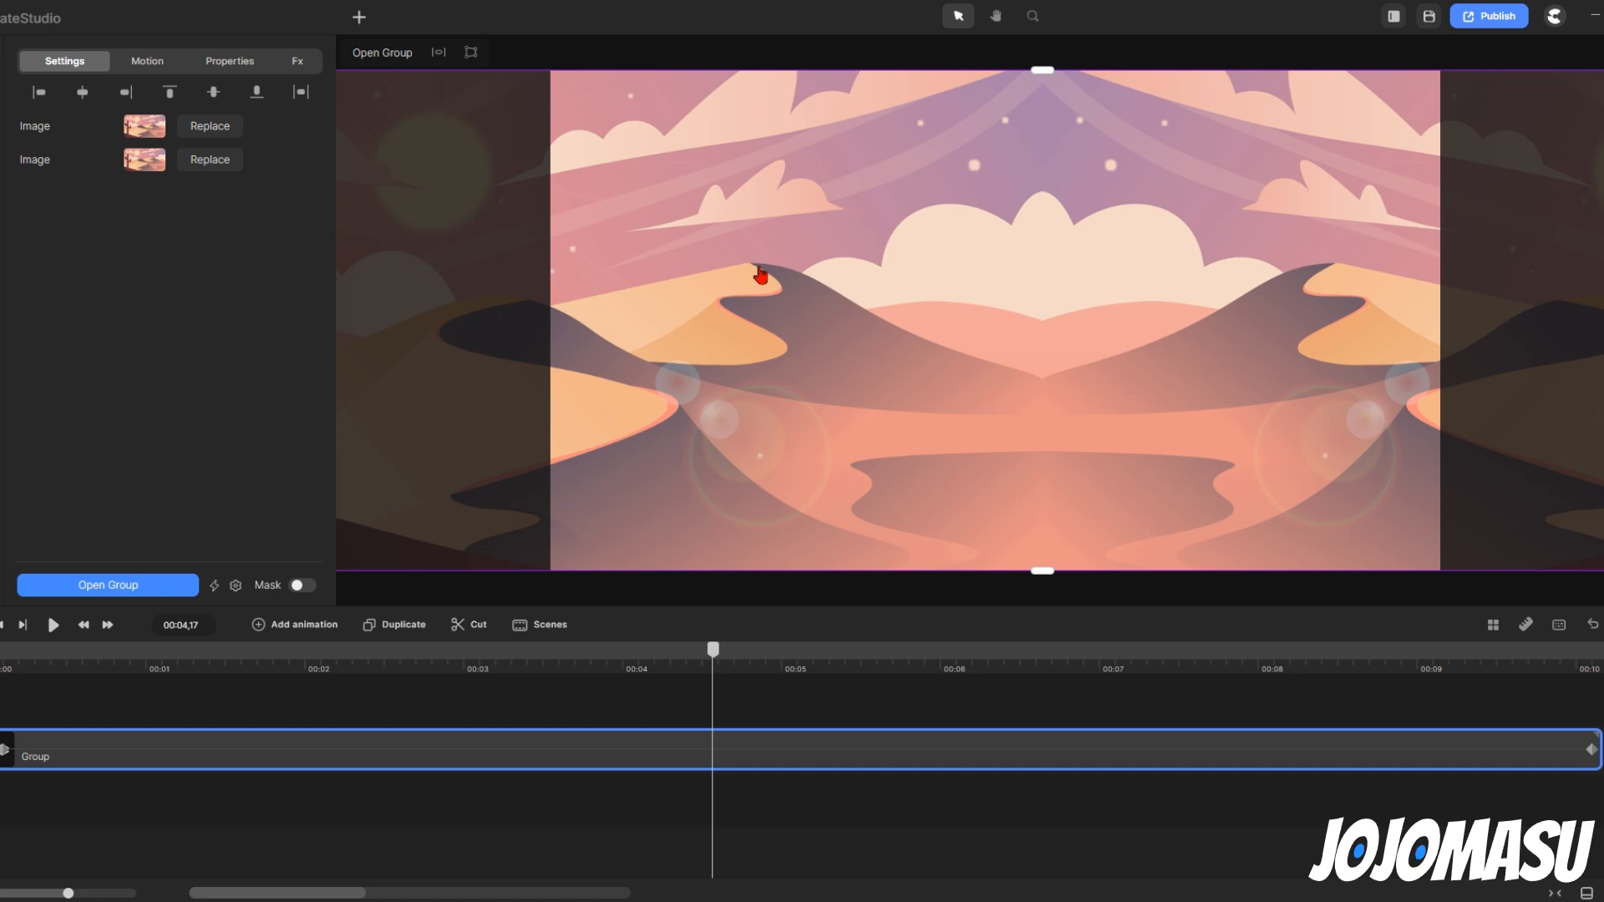
- Delete the desert group from the timeline
right_click(1134, 746)
click(1166, 723)
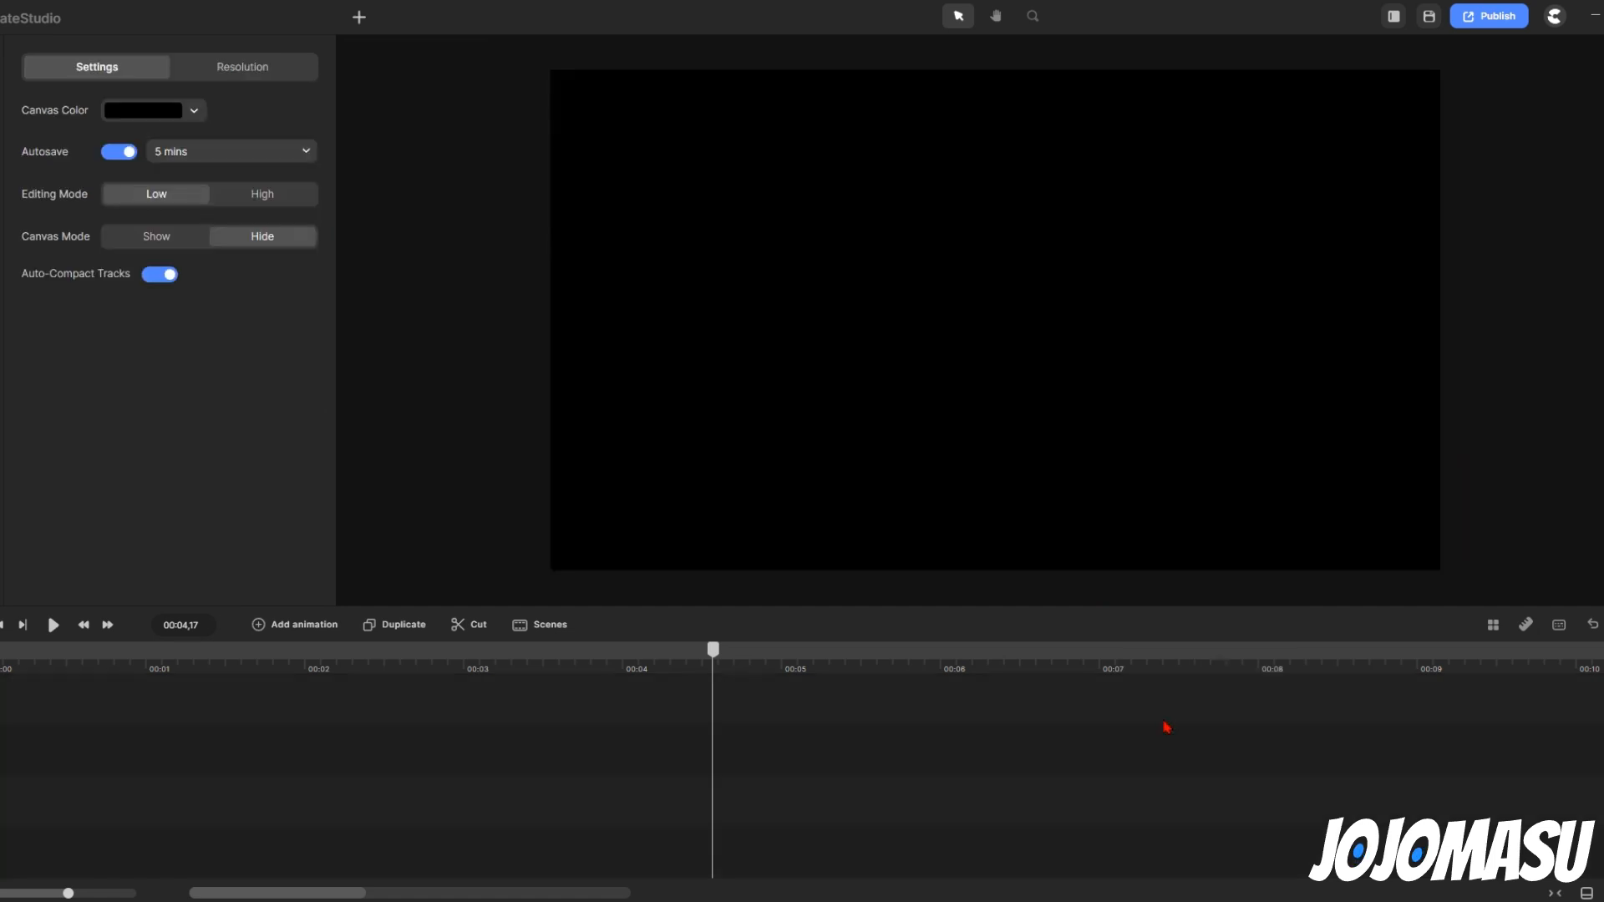
- Add the Forest Night background from the library and scale it to fill the canvas
click(0, 110)
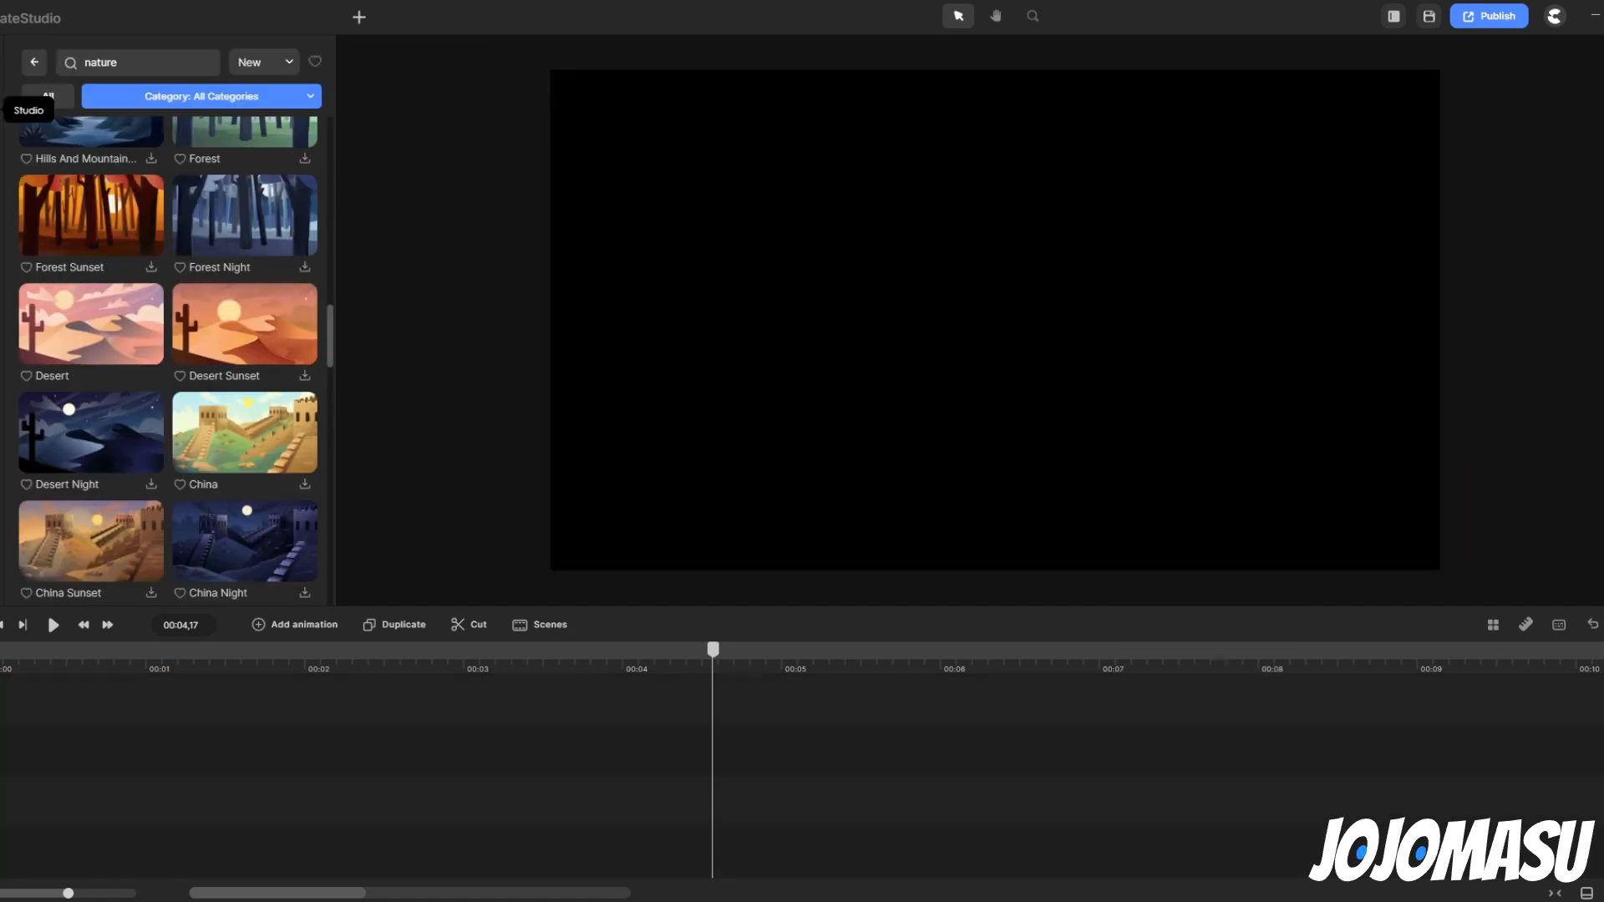
click(258, 232)
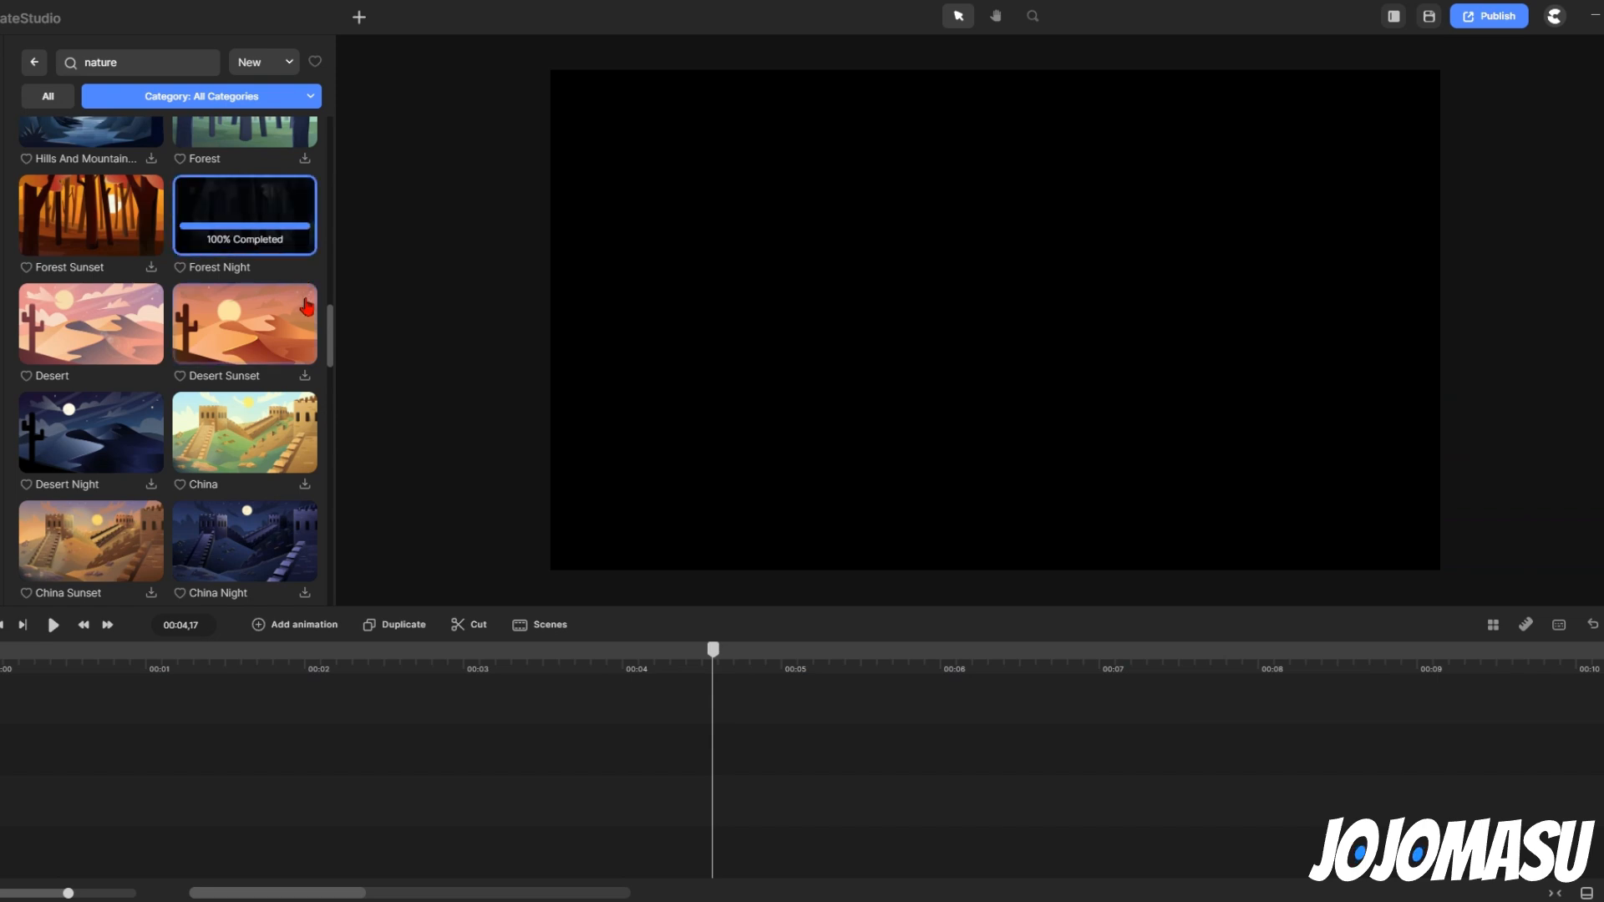
drag(245, 215, 766, 313)
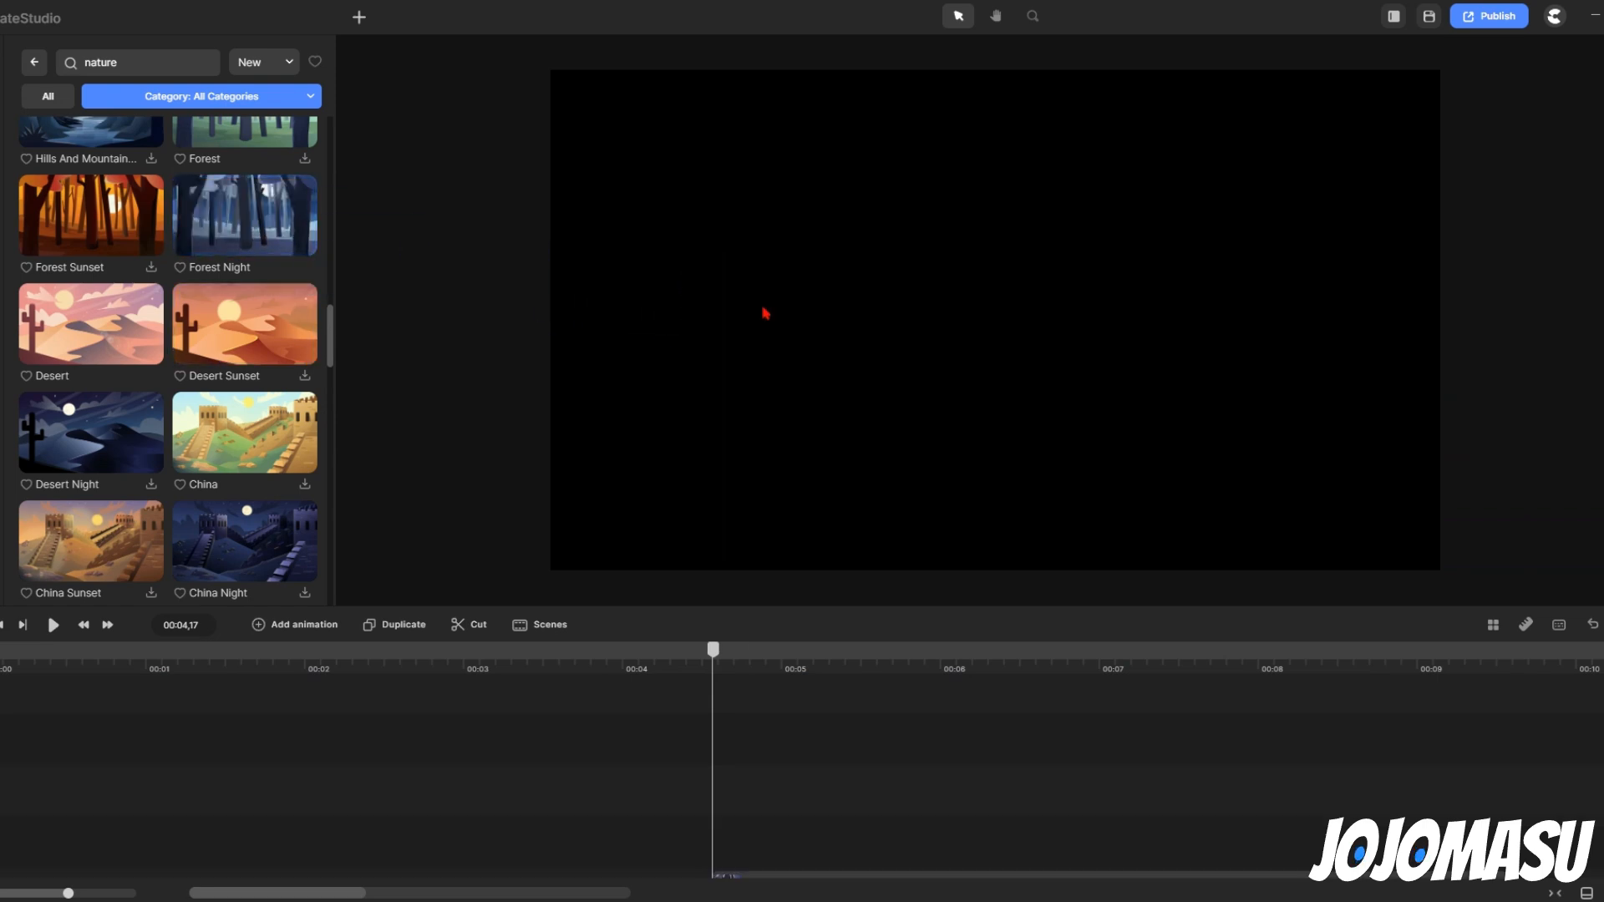
click(1010, 375)
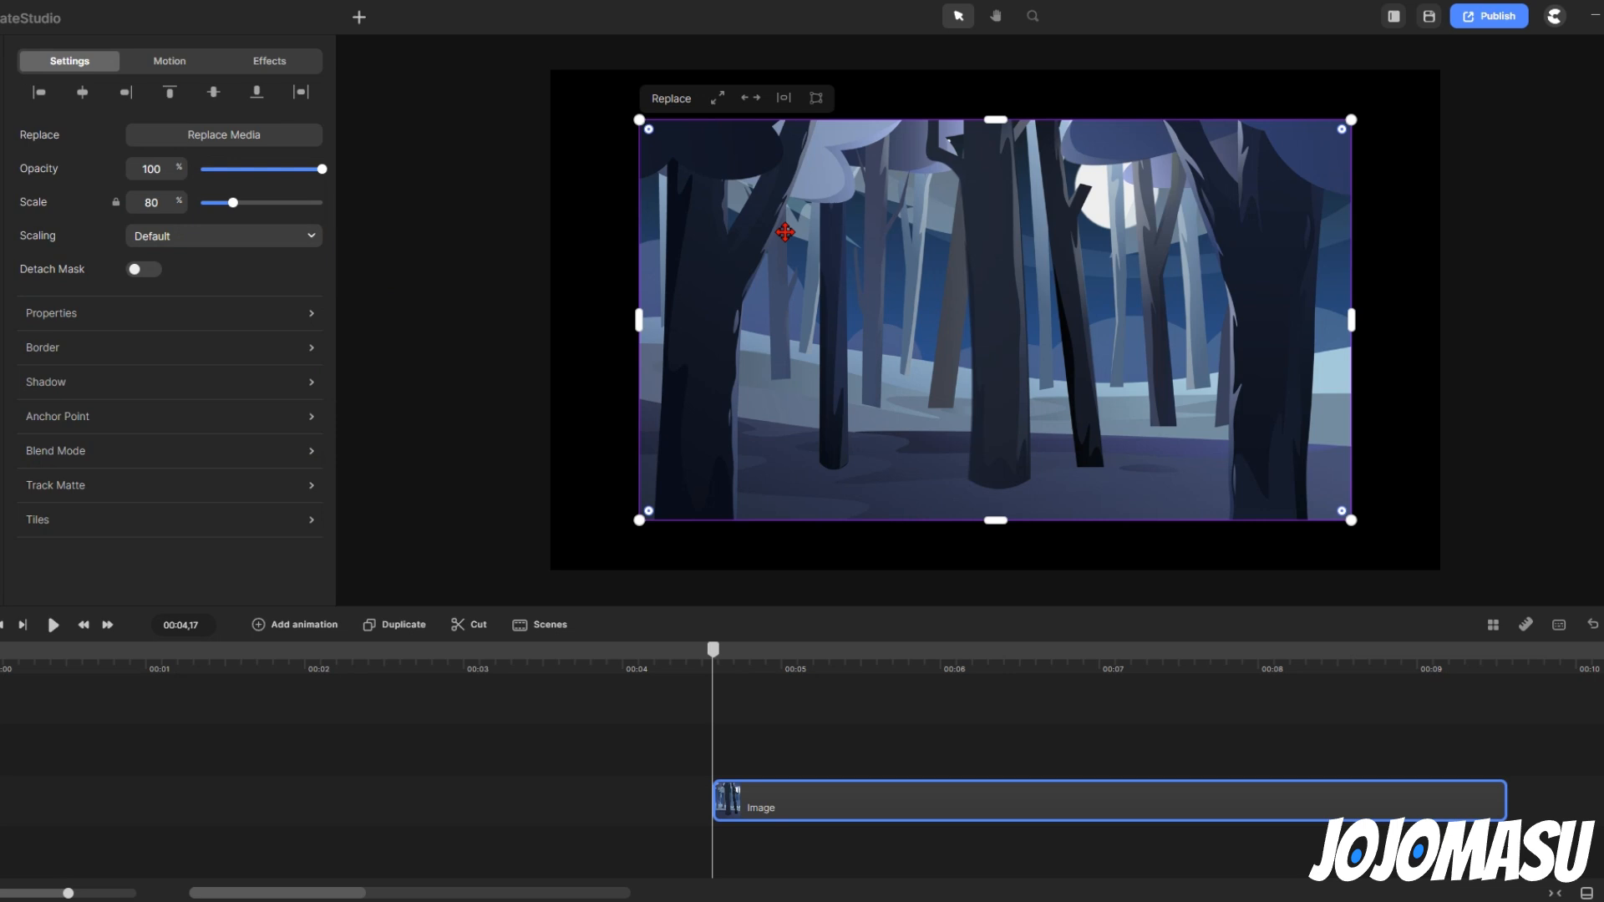
click(715, 104)
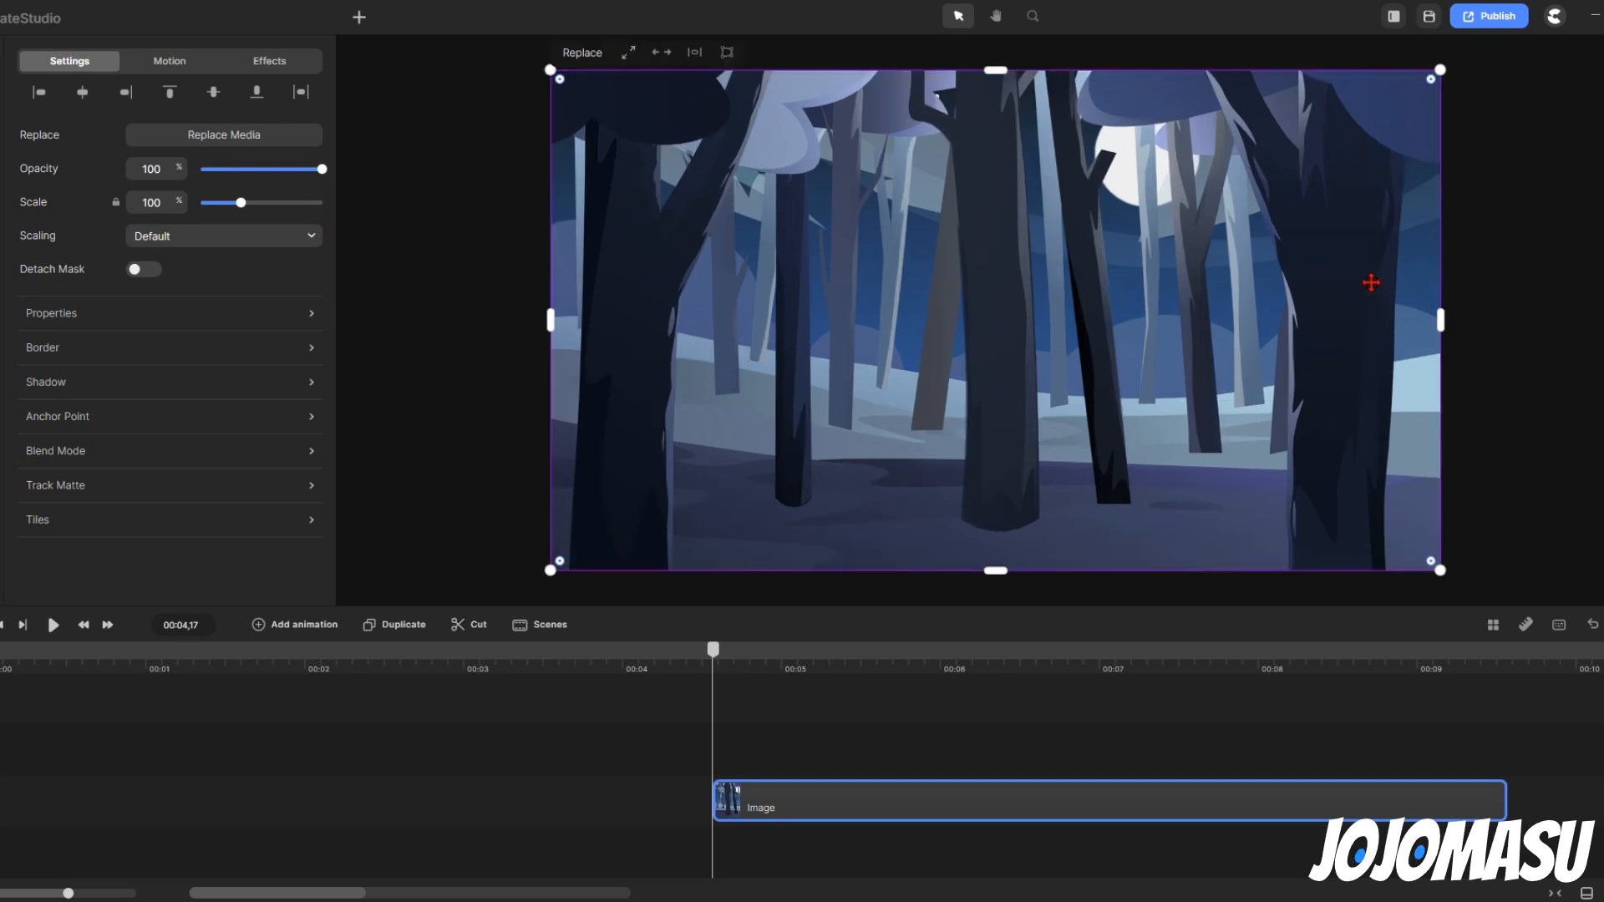
- Shift the forest image left to about x -973 px and make its clip run from the timeline start to about 10 seconds
drag(1372, 279, 924, 284)
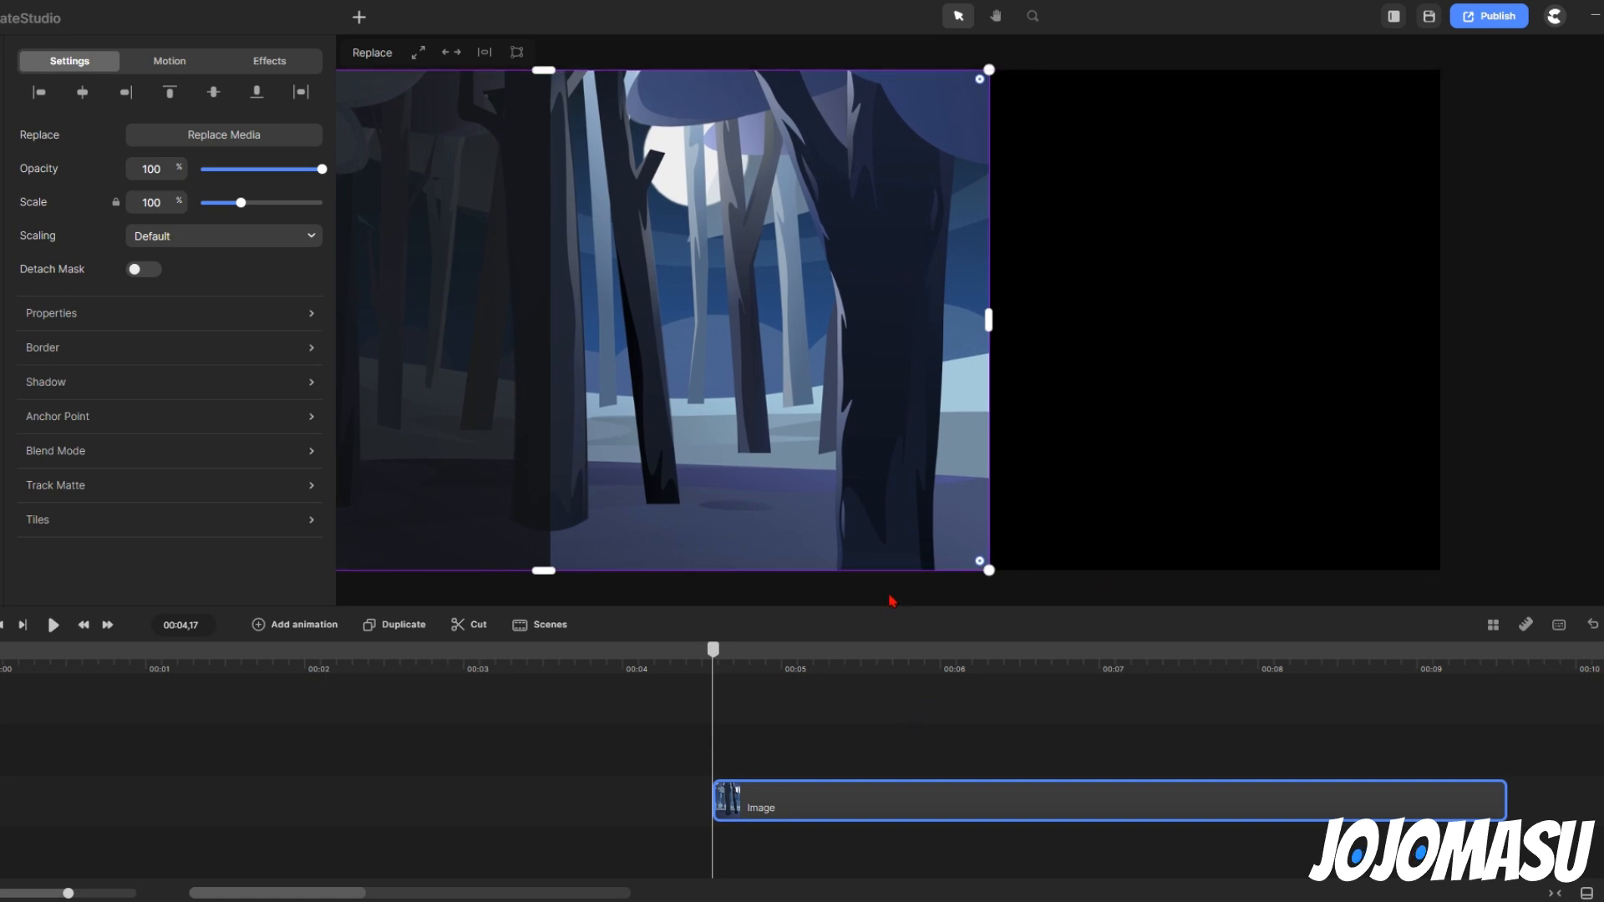
drag(865, 802, 141, 817)
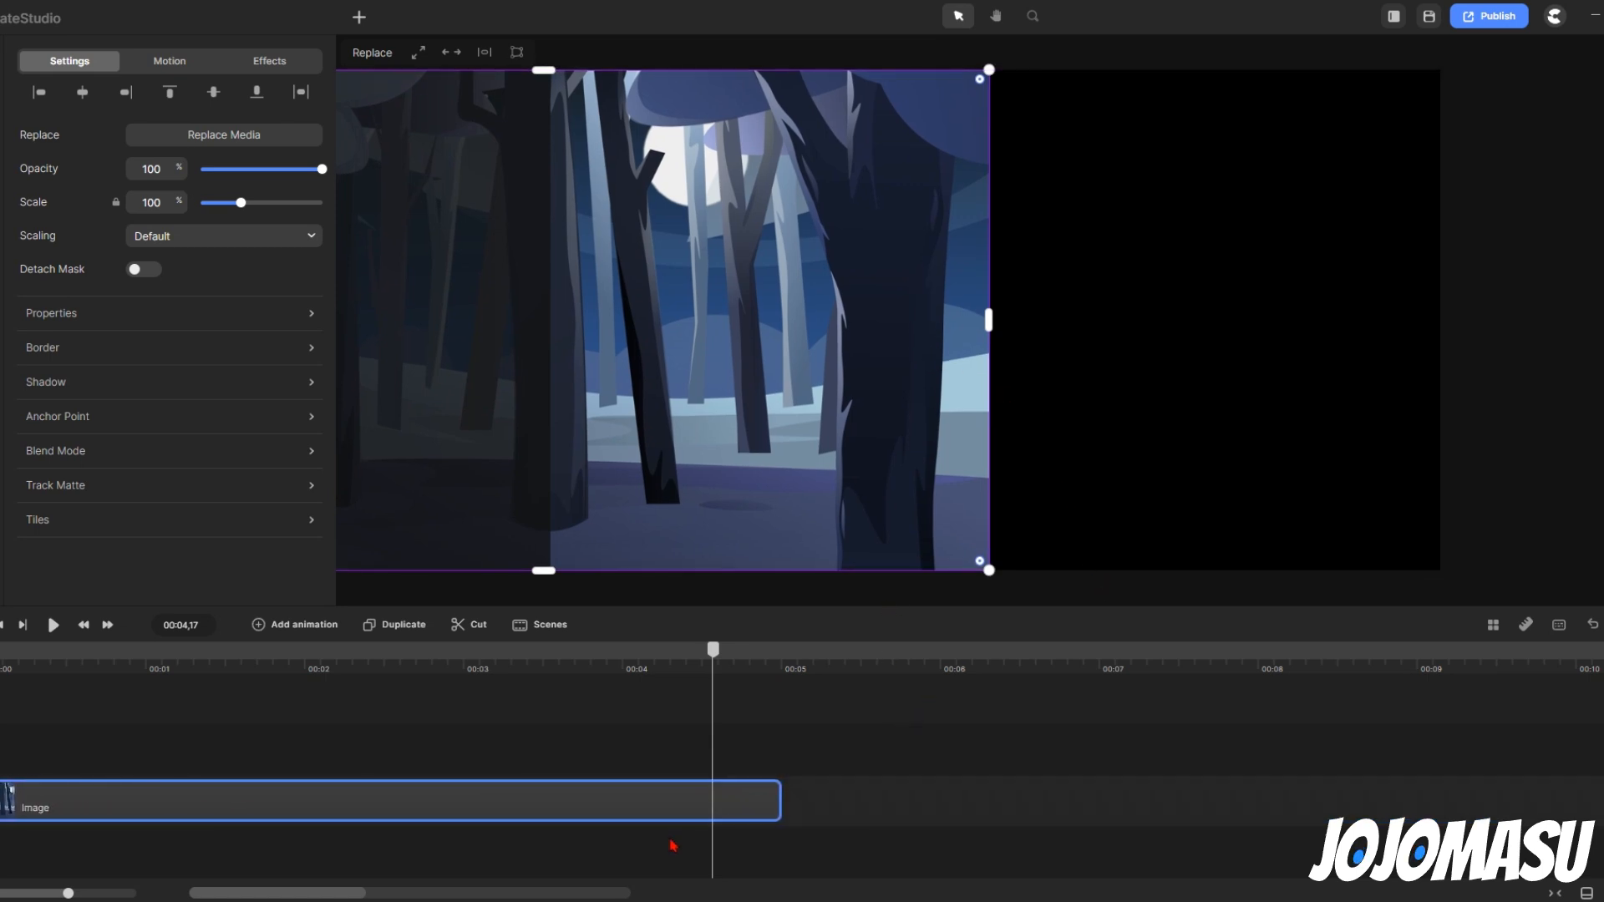
drag(780, 804, 1599, 803)
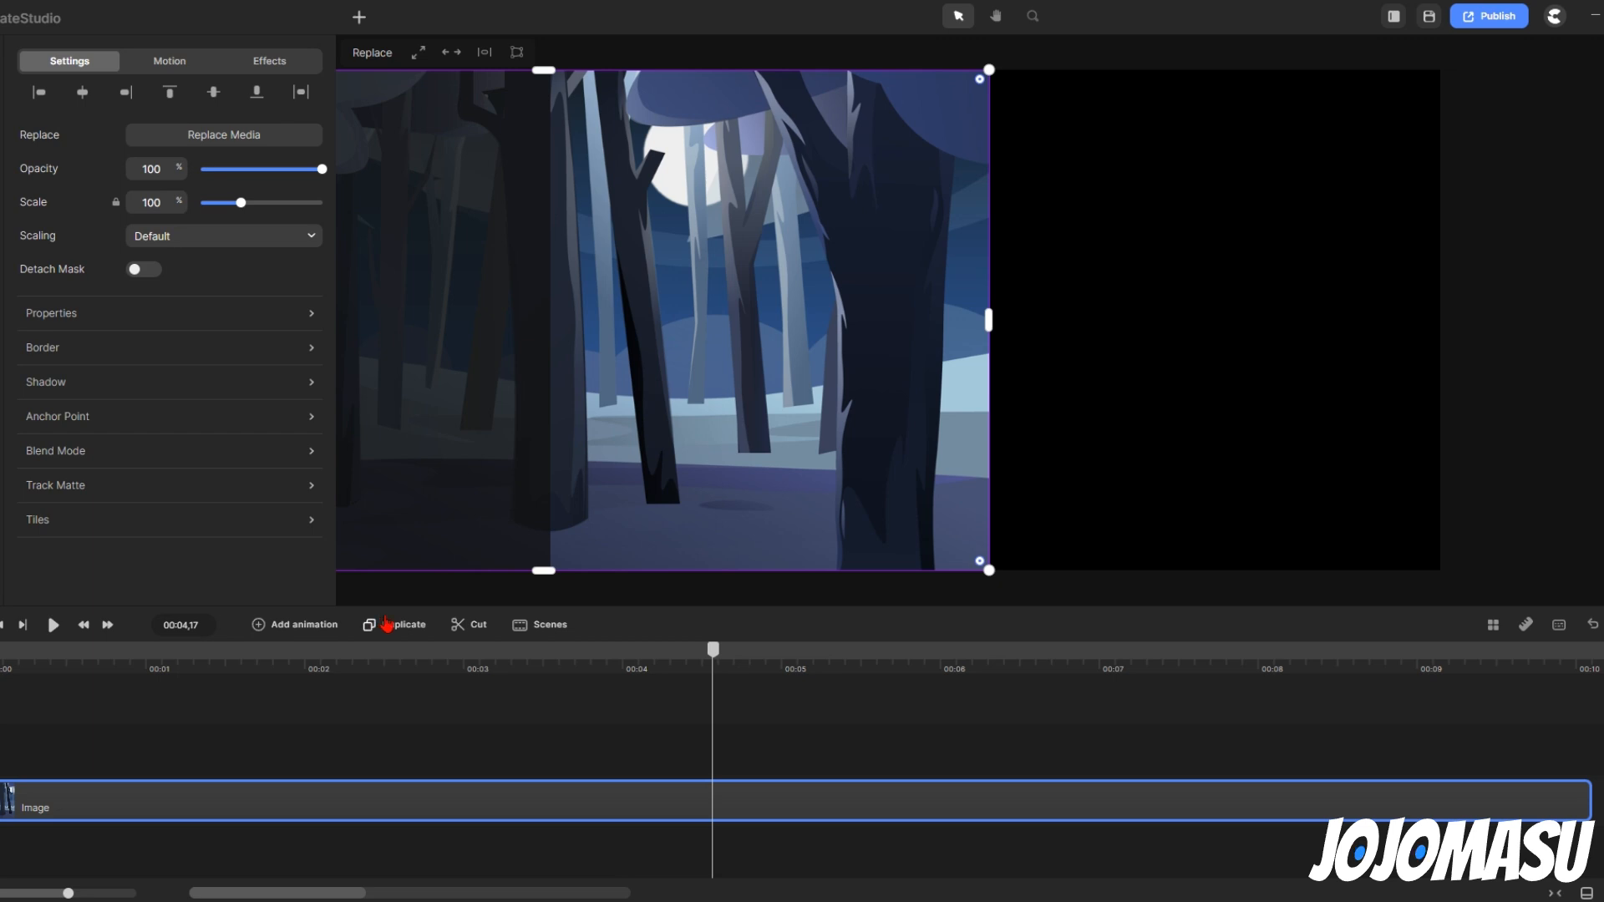
- Duplicate the forest image, flip the copy horizontally, and place it beside the original at x 947 px so the edges meet
click(387, 625)
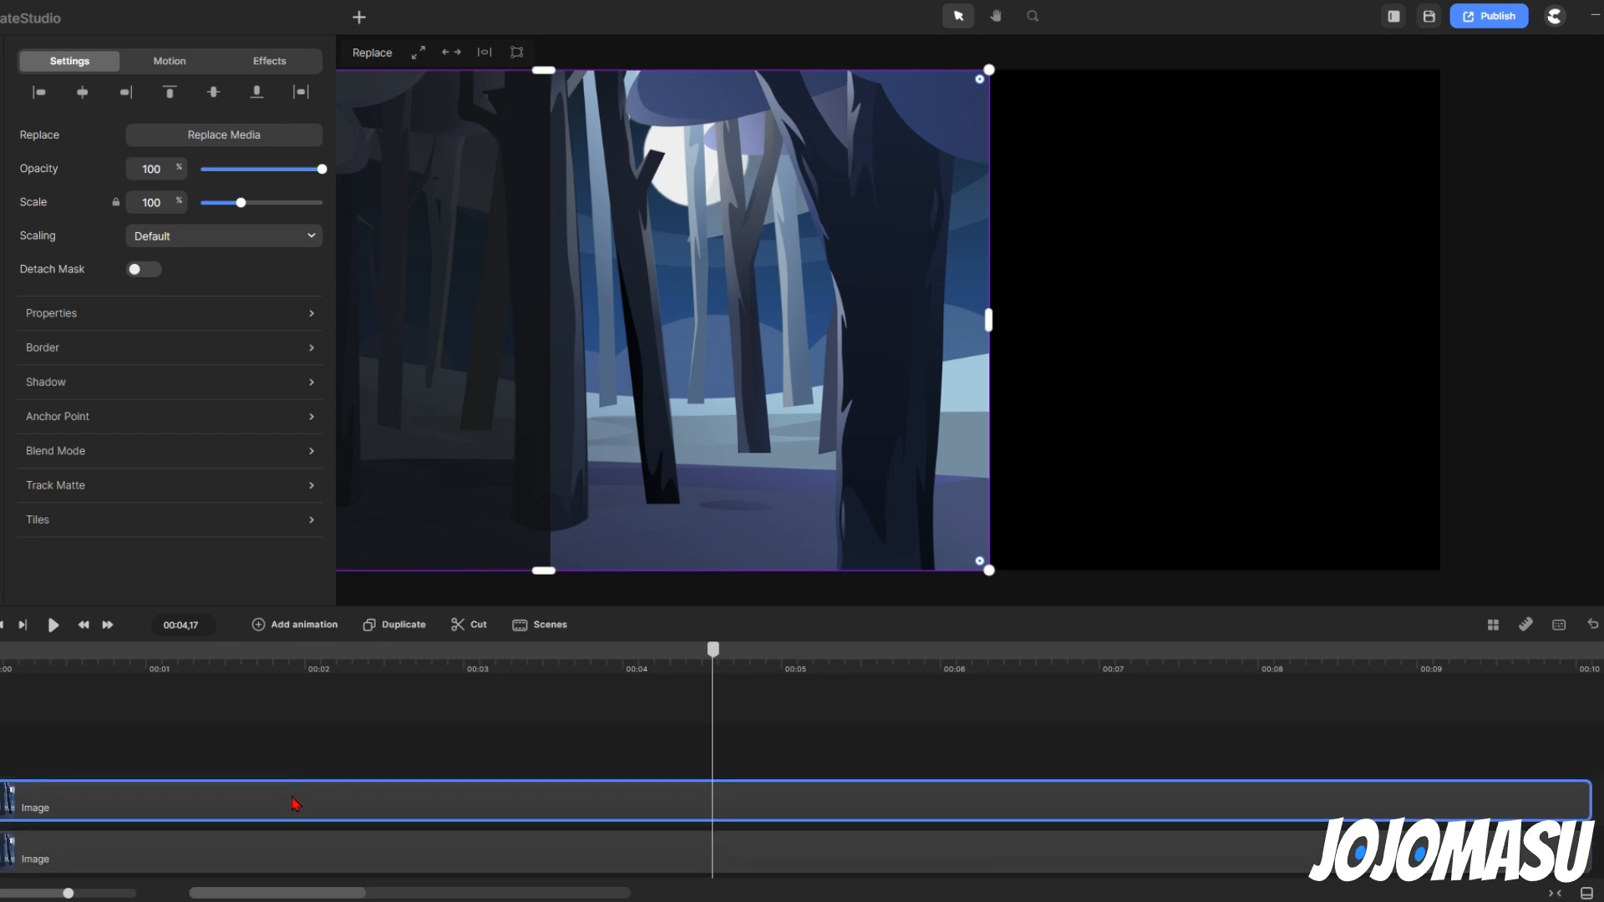
click(117, 322)
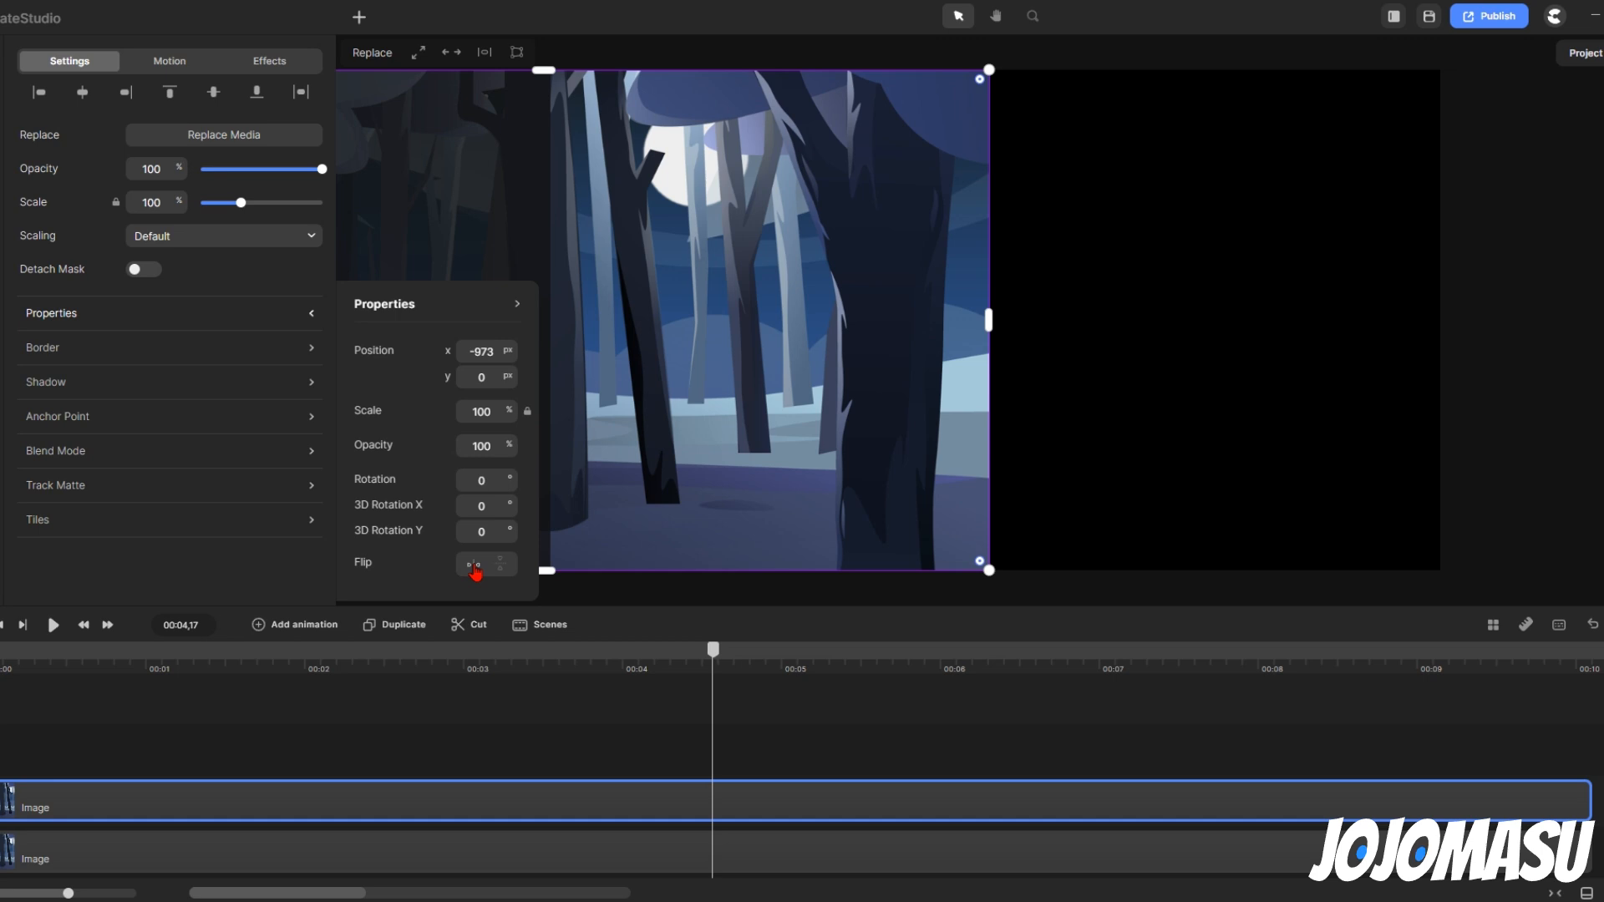
click(473, 567)
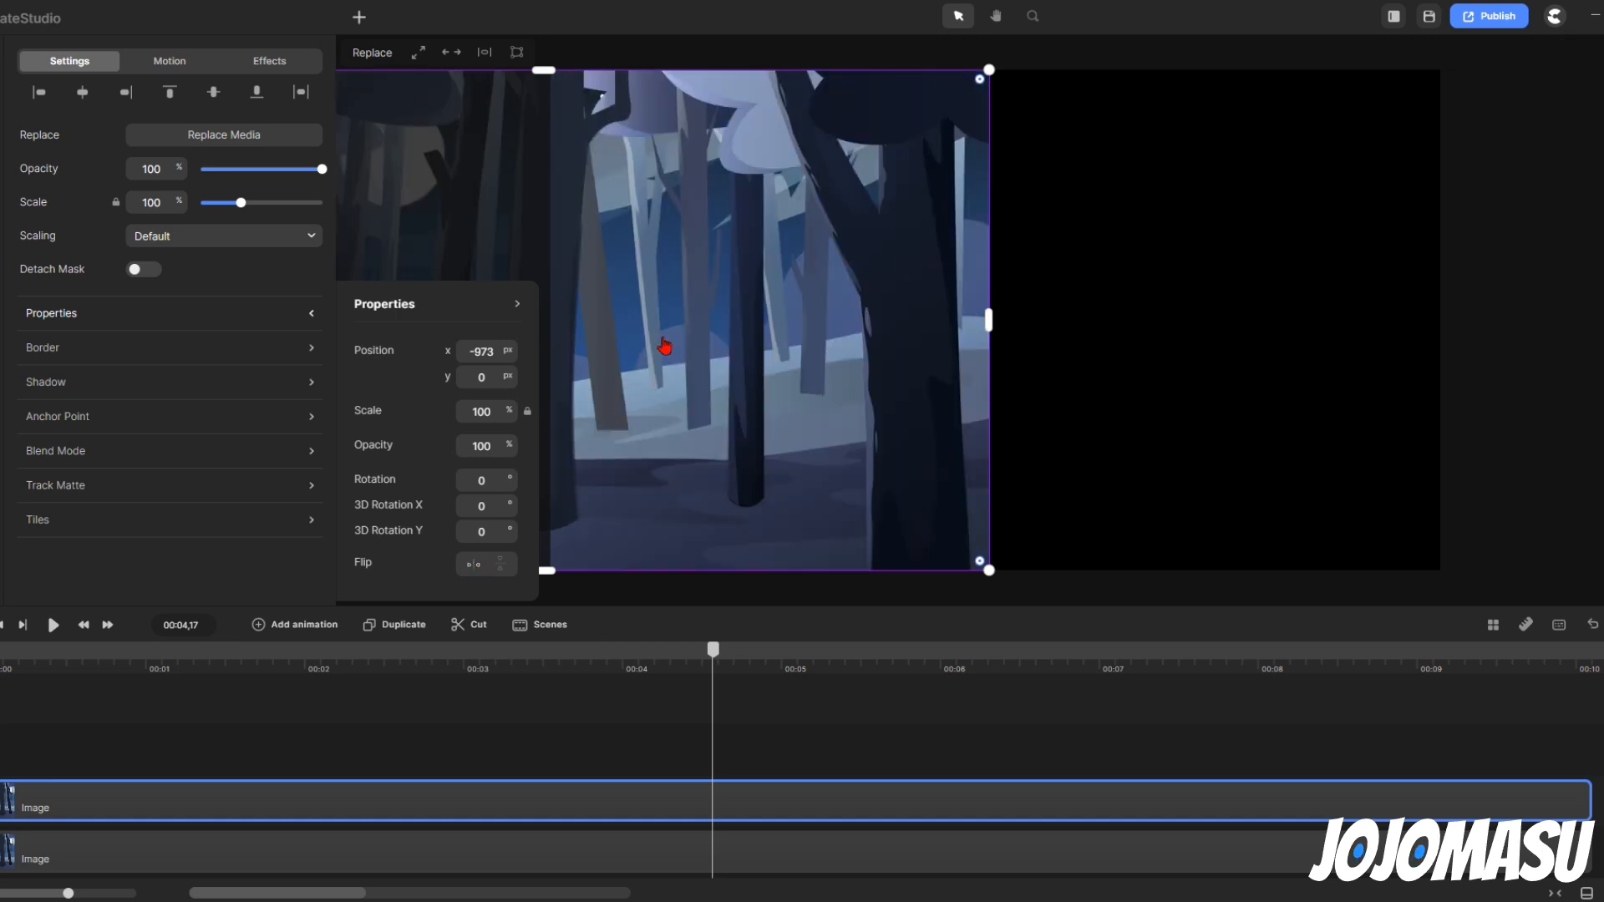
drag(644, 343, 1539, 333)
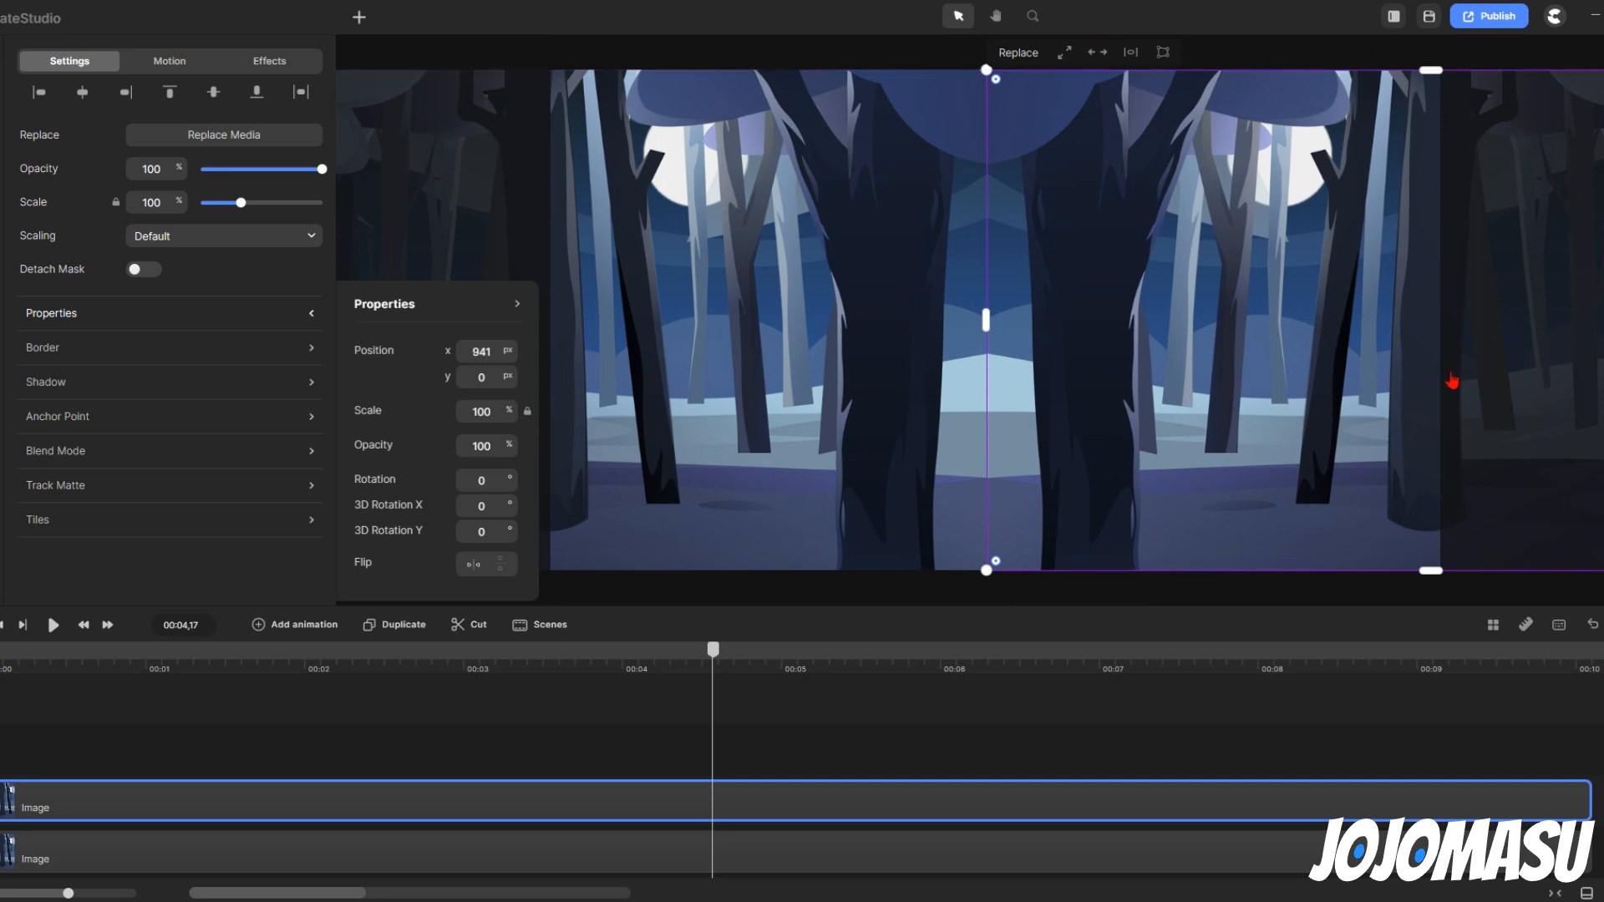
drag(1231, 358, 1238, 361)
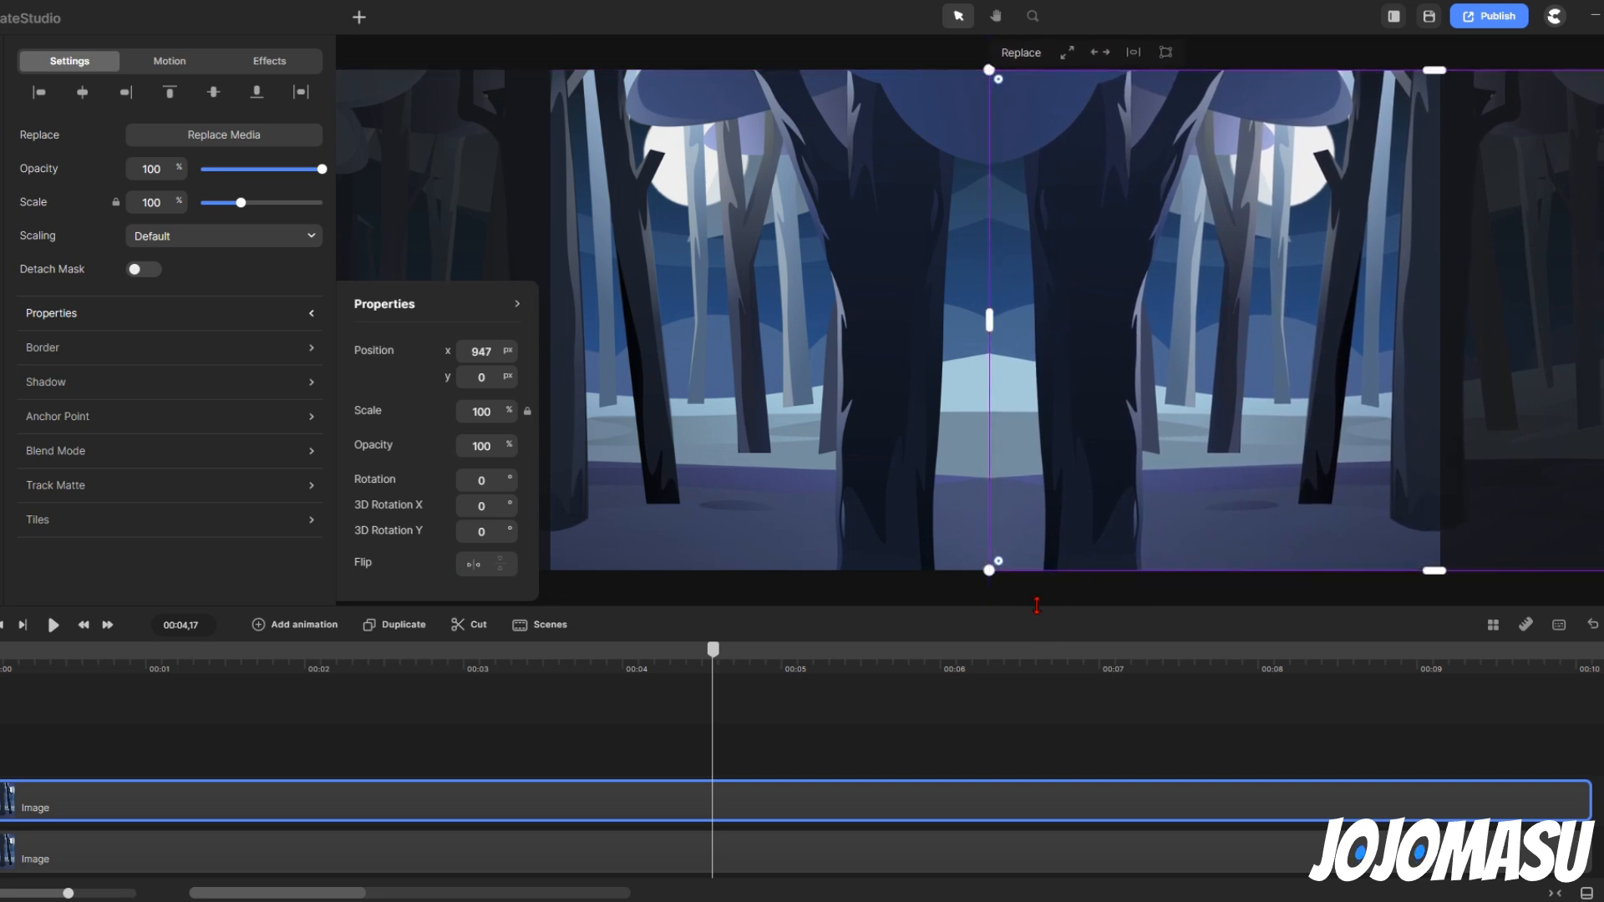
- Group the original and mirrored forest images
click(1054, 605)
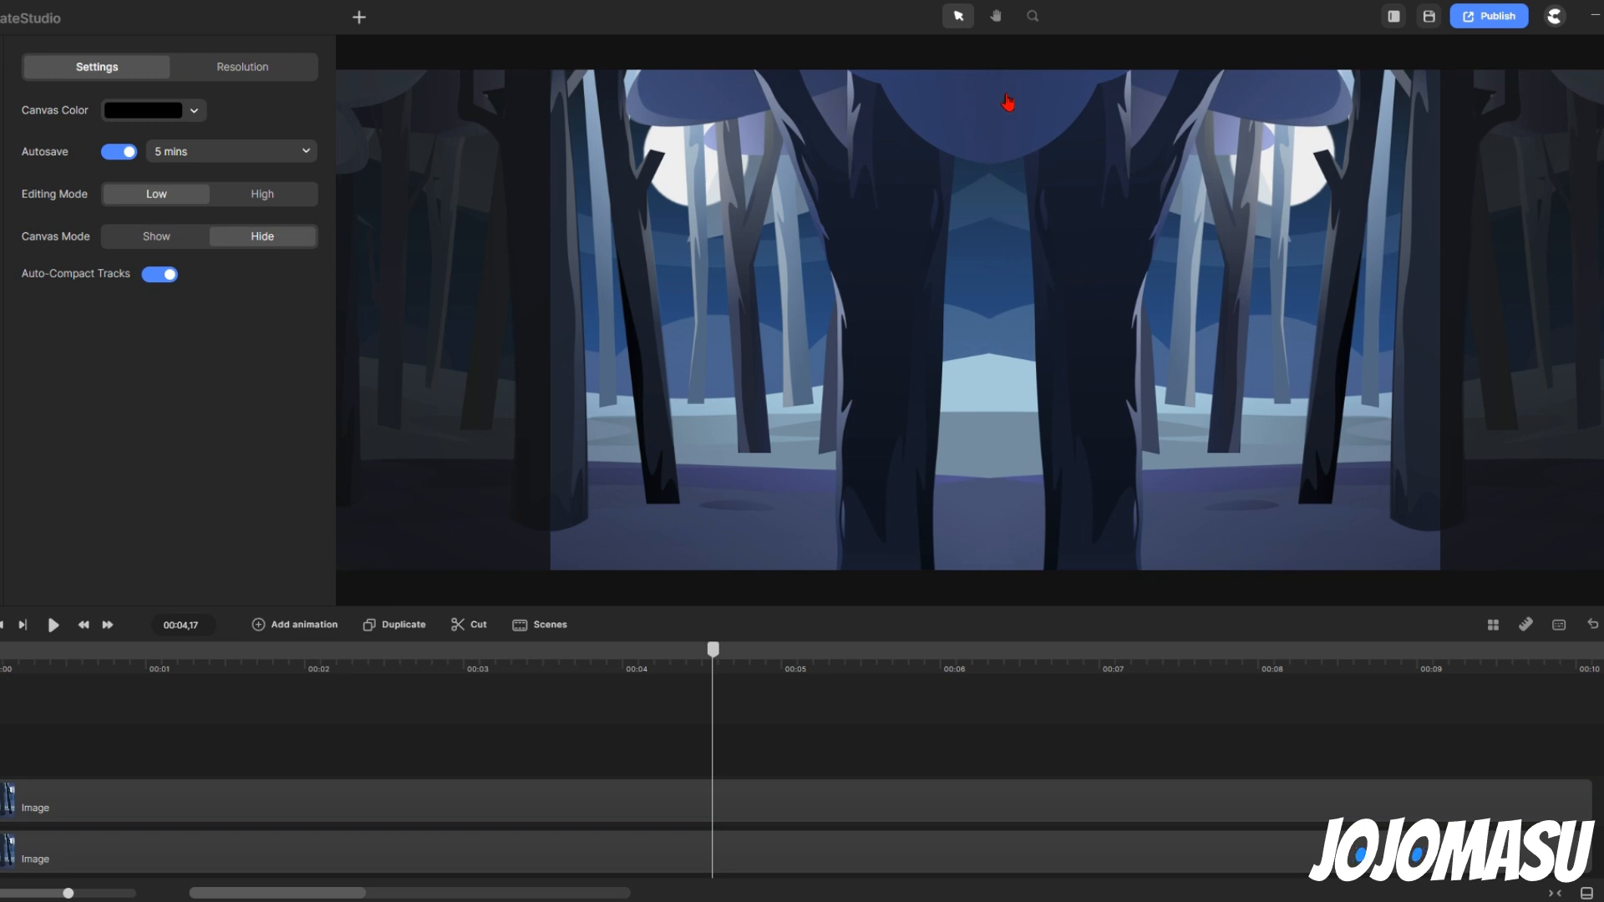
drag(537, 744, 589, 867)
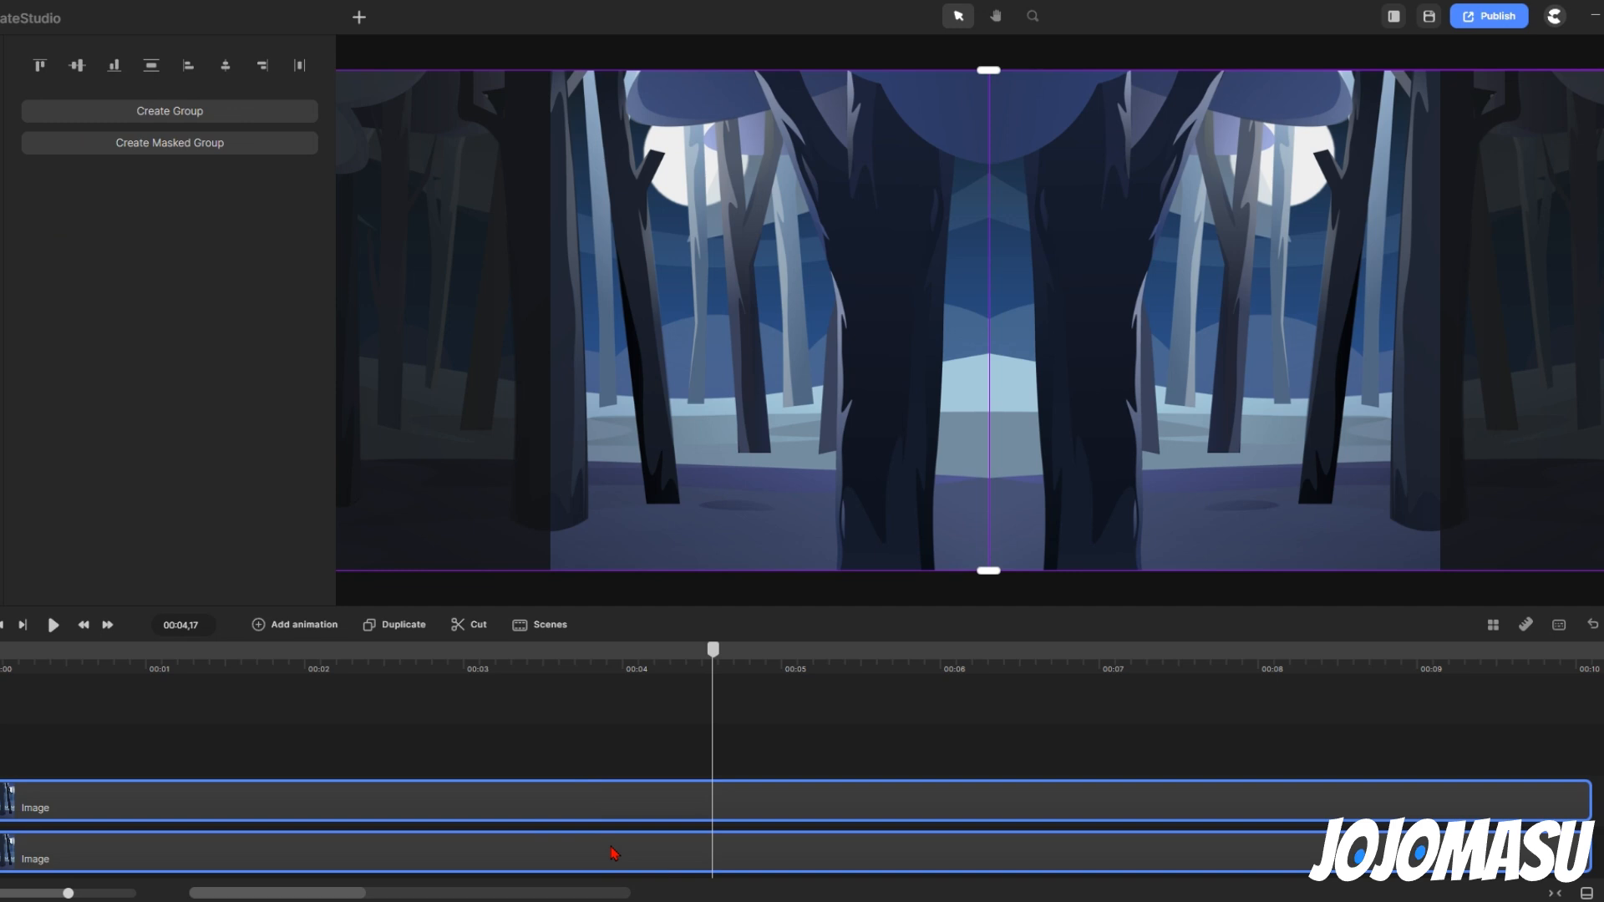
key(ctrl+g)
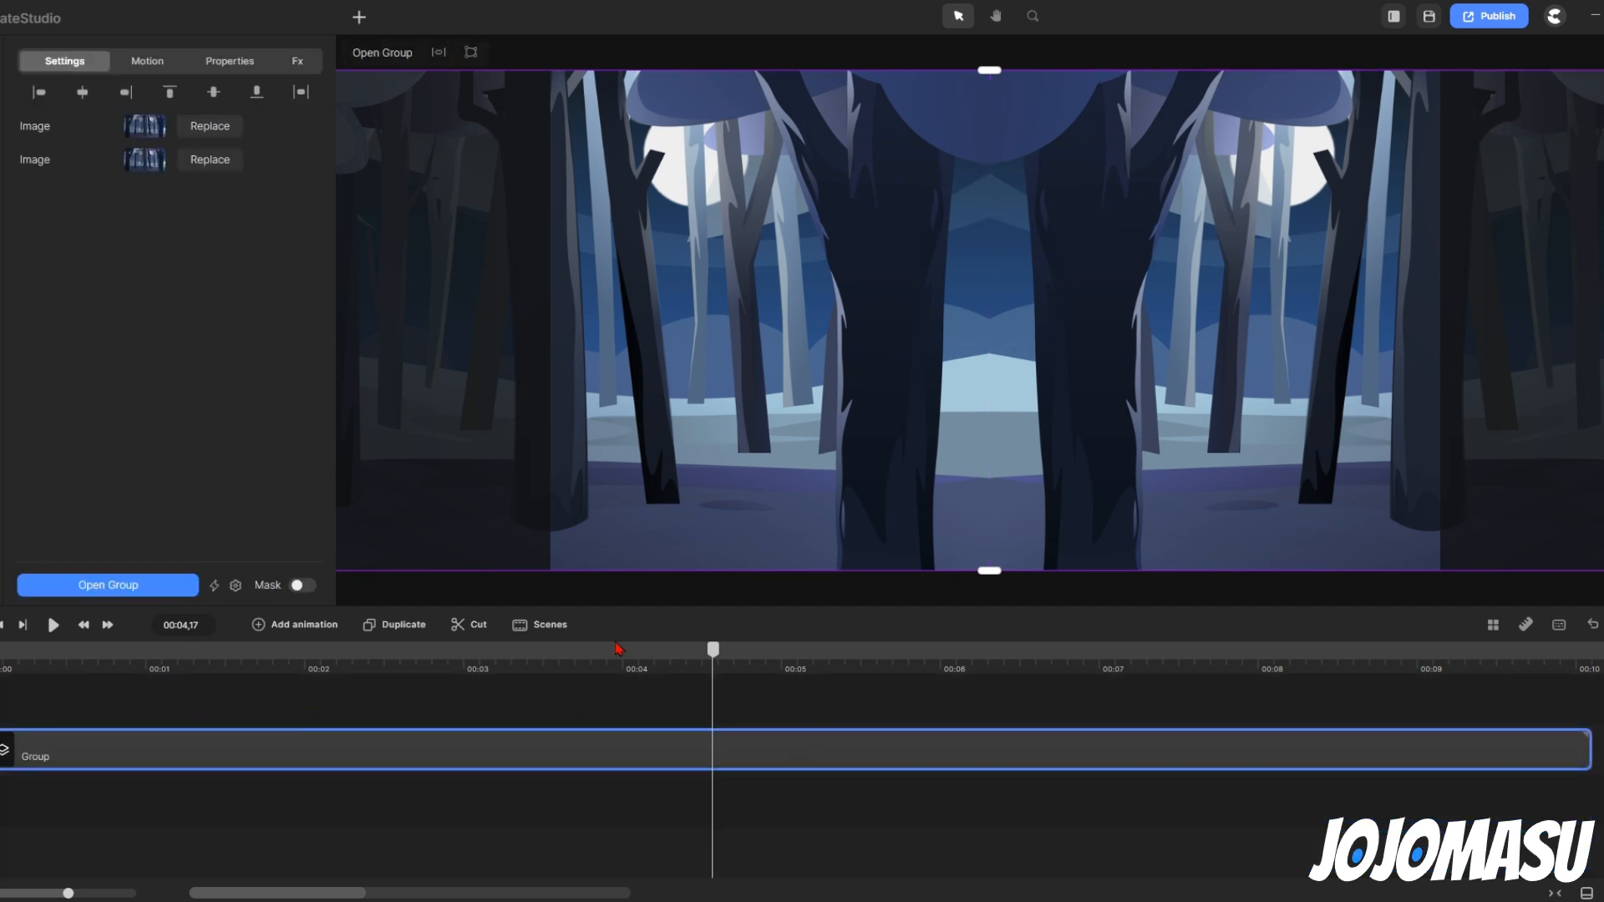
- Add a Position animation with Linear easing to the forest group near the timeline start
drag(713, 649, 3, 739)
click(327, 628)
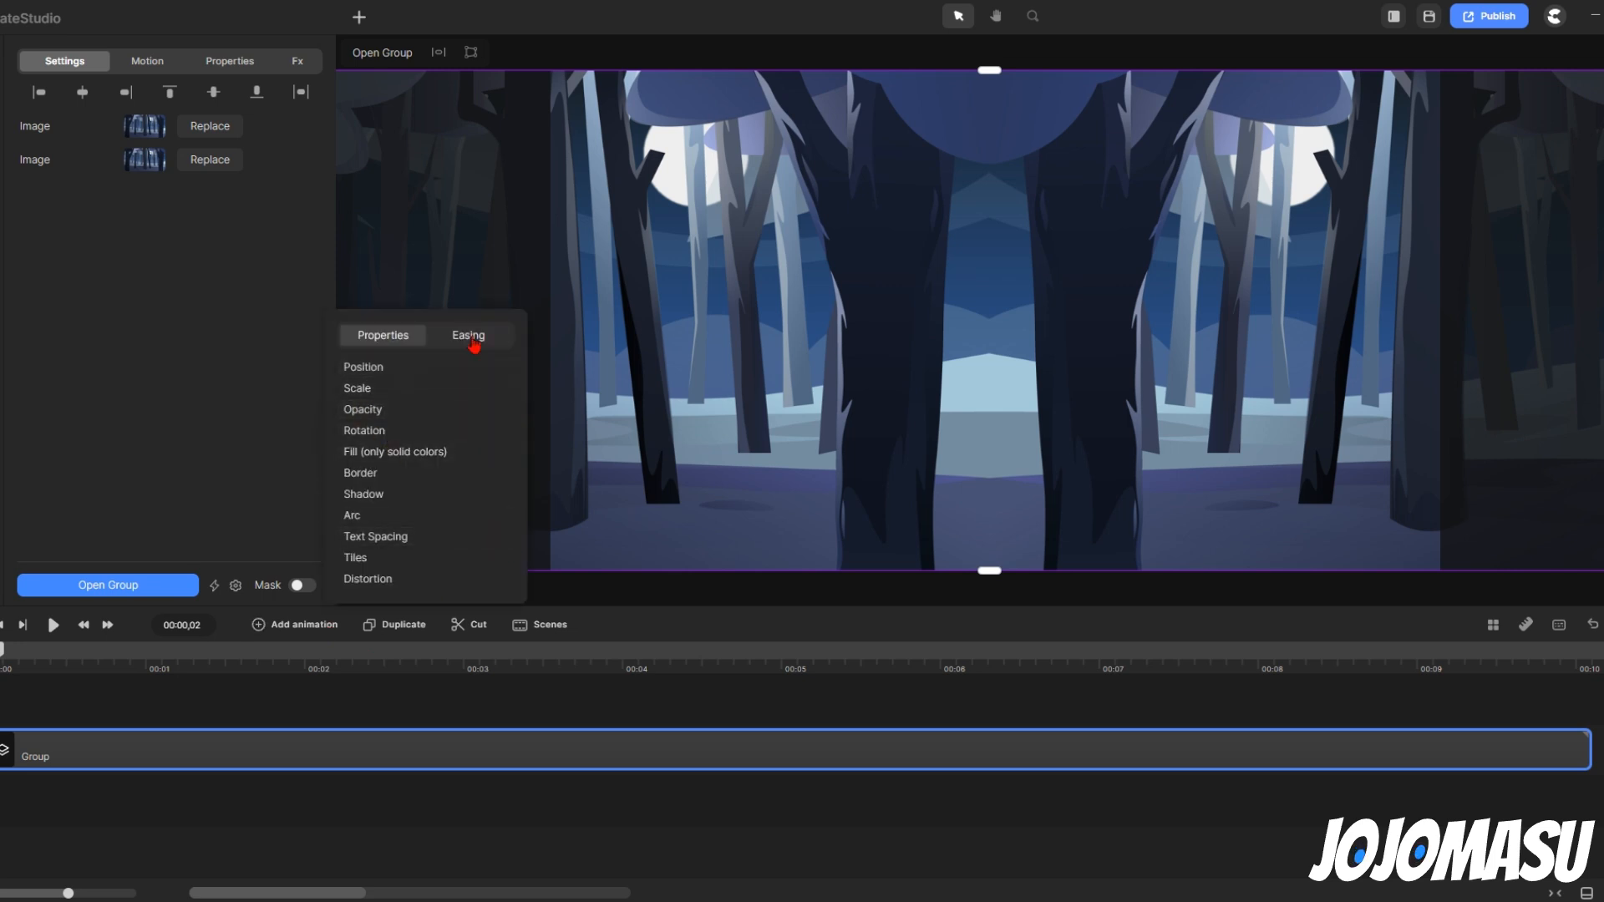
click(470, 338)
click(379, 456)
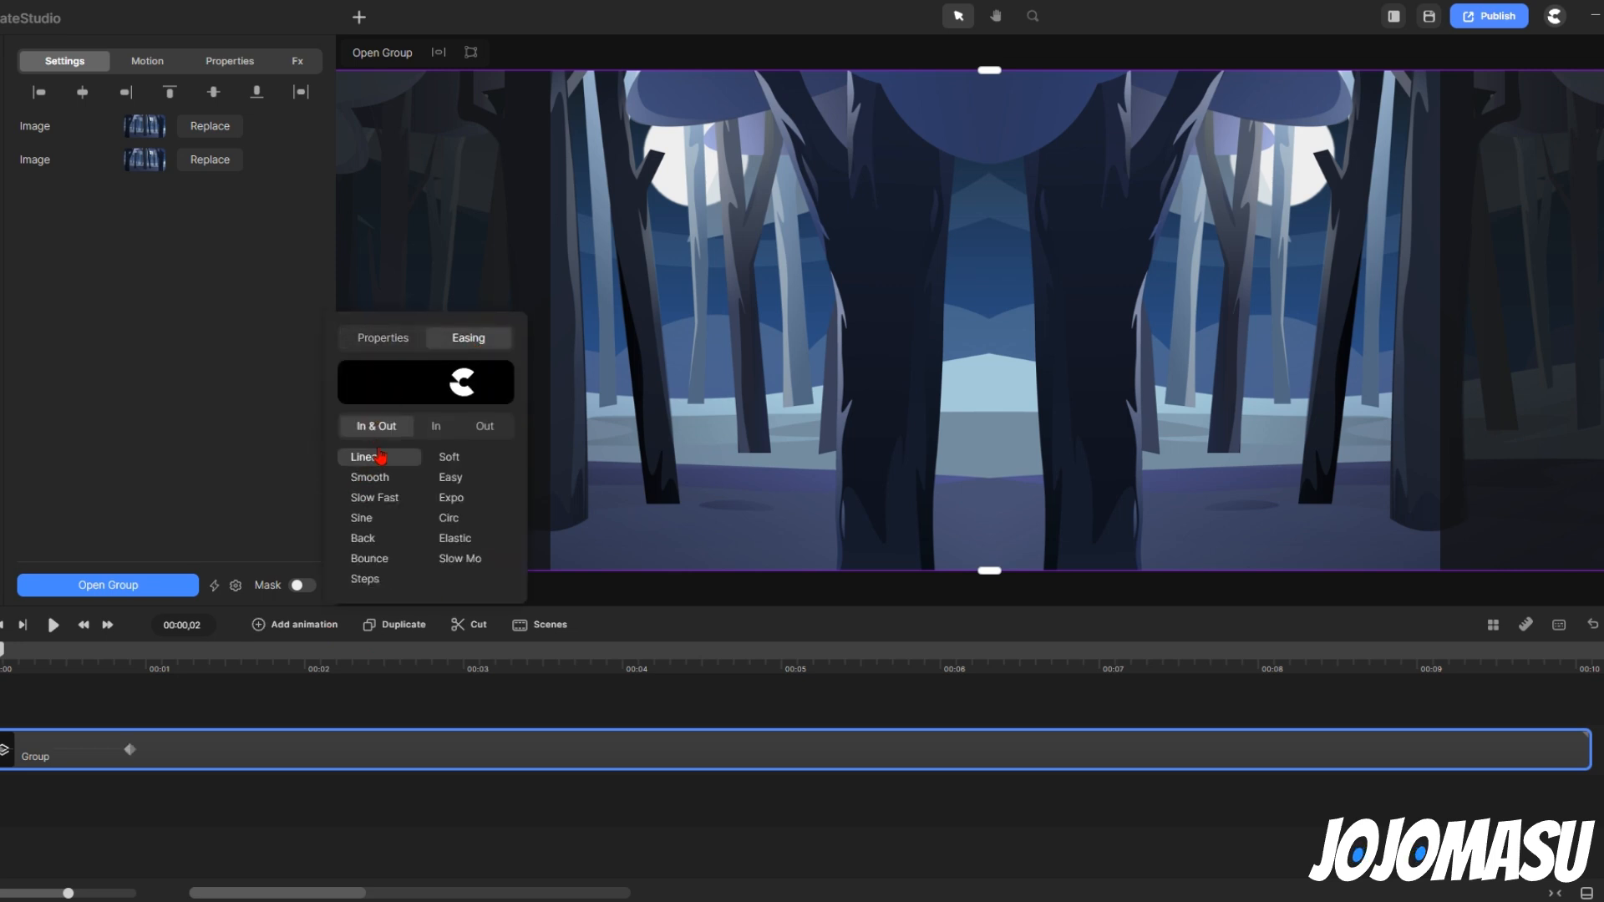
click(383, 336)
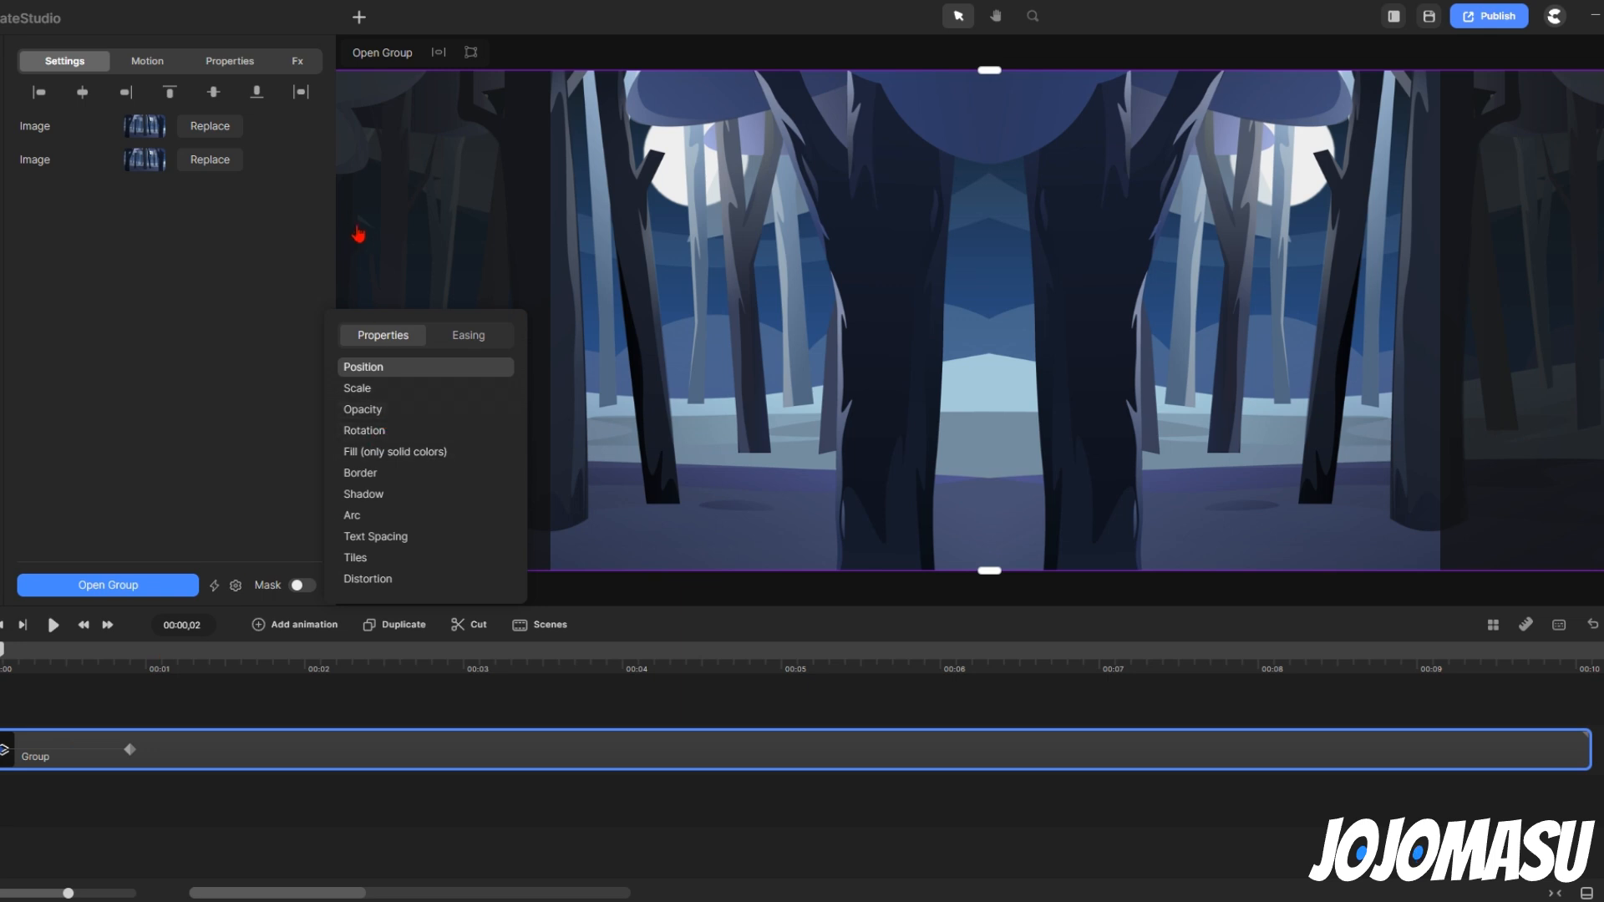
- Align the group to the canvas's left edge at the start and to its right edge at a keyframe moved to 10 seconds
click(39, 93)
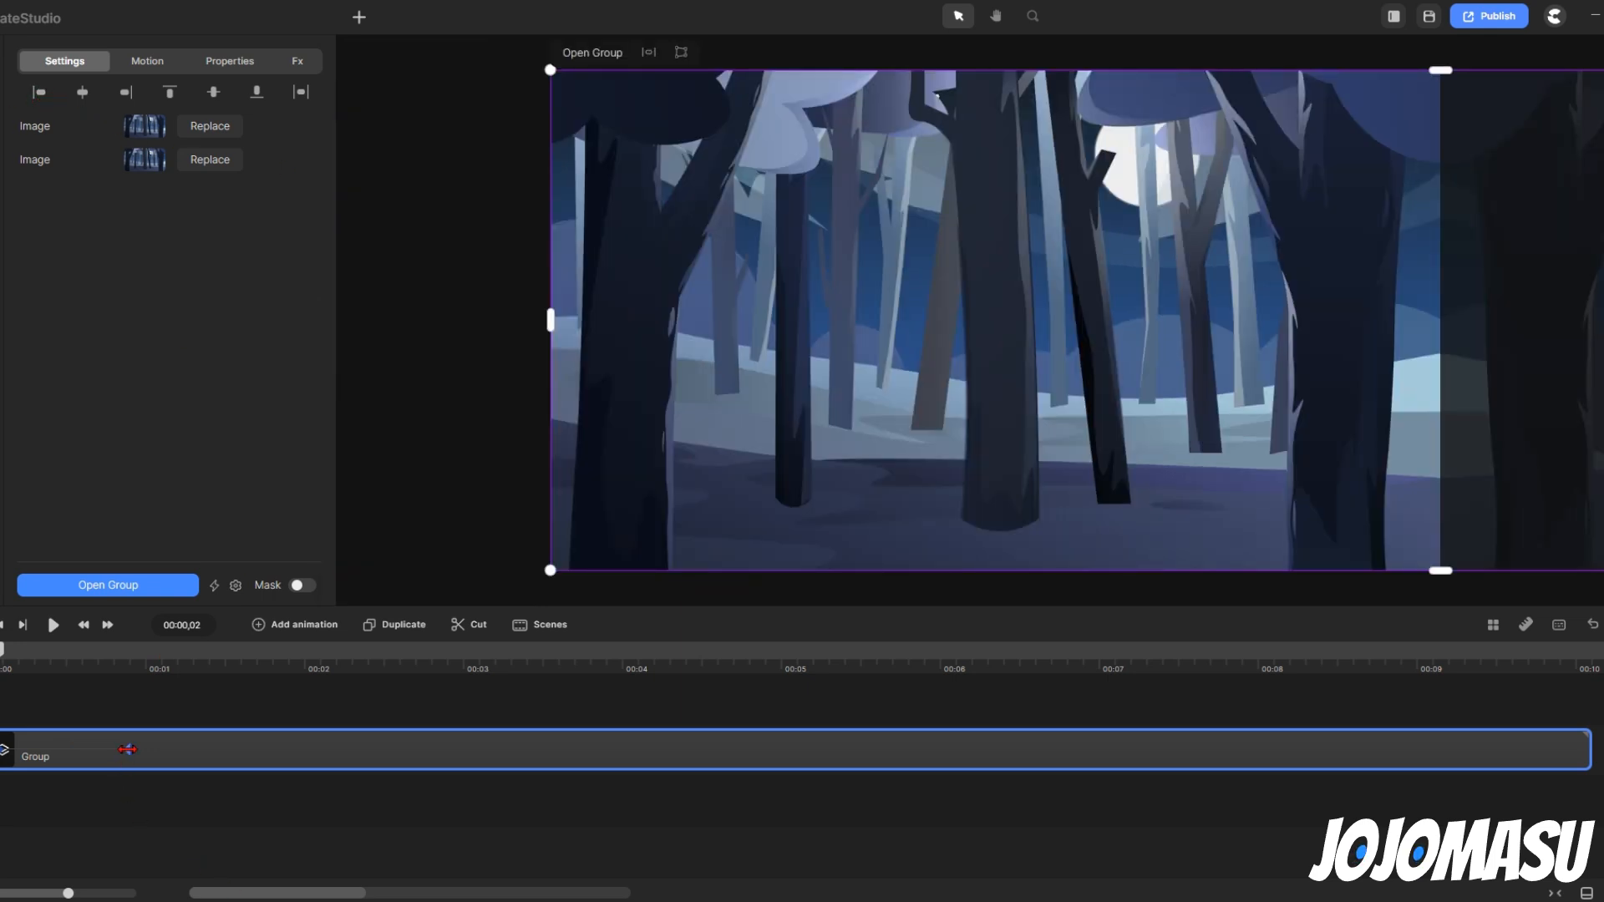
drag(130, 749, 1574, 753)
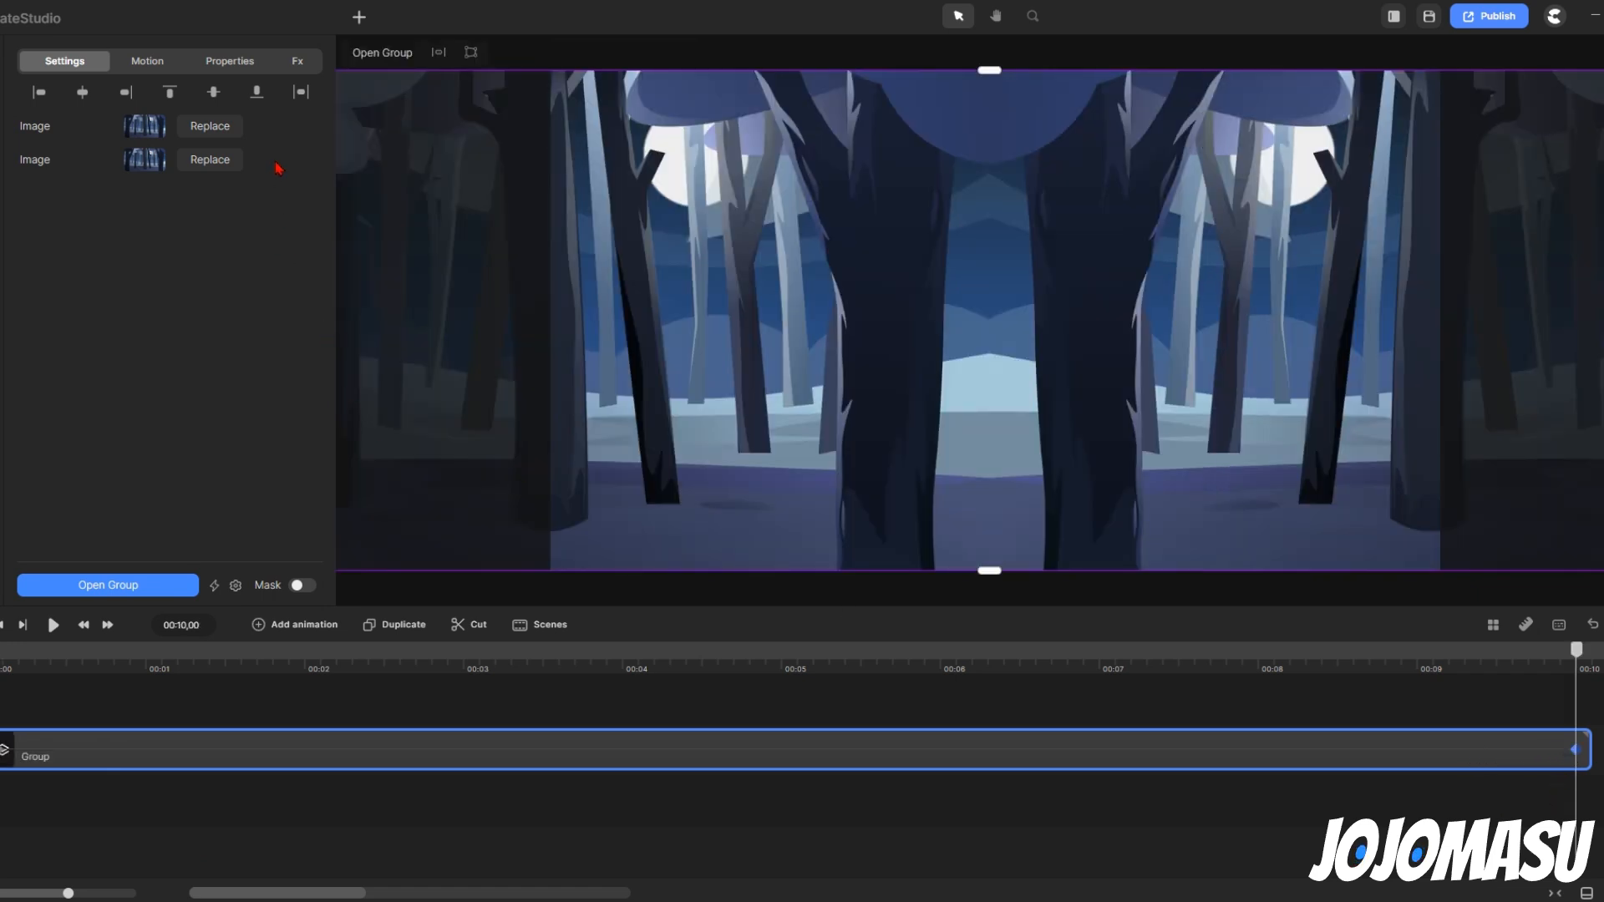
click(125, 92)
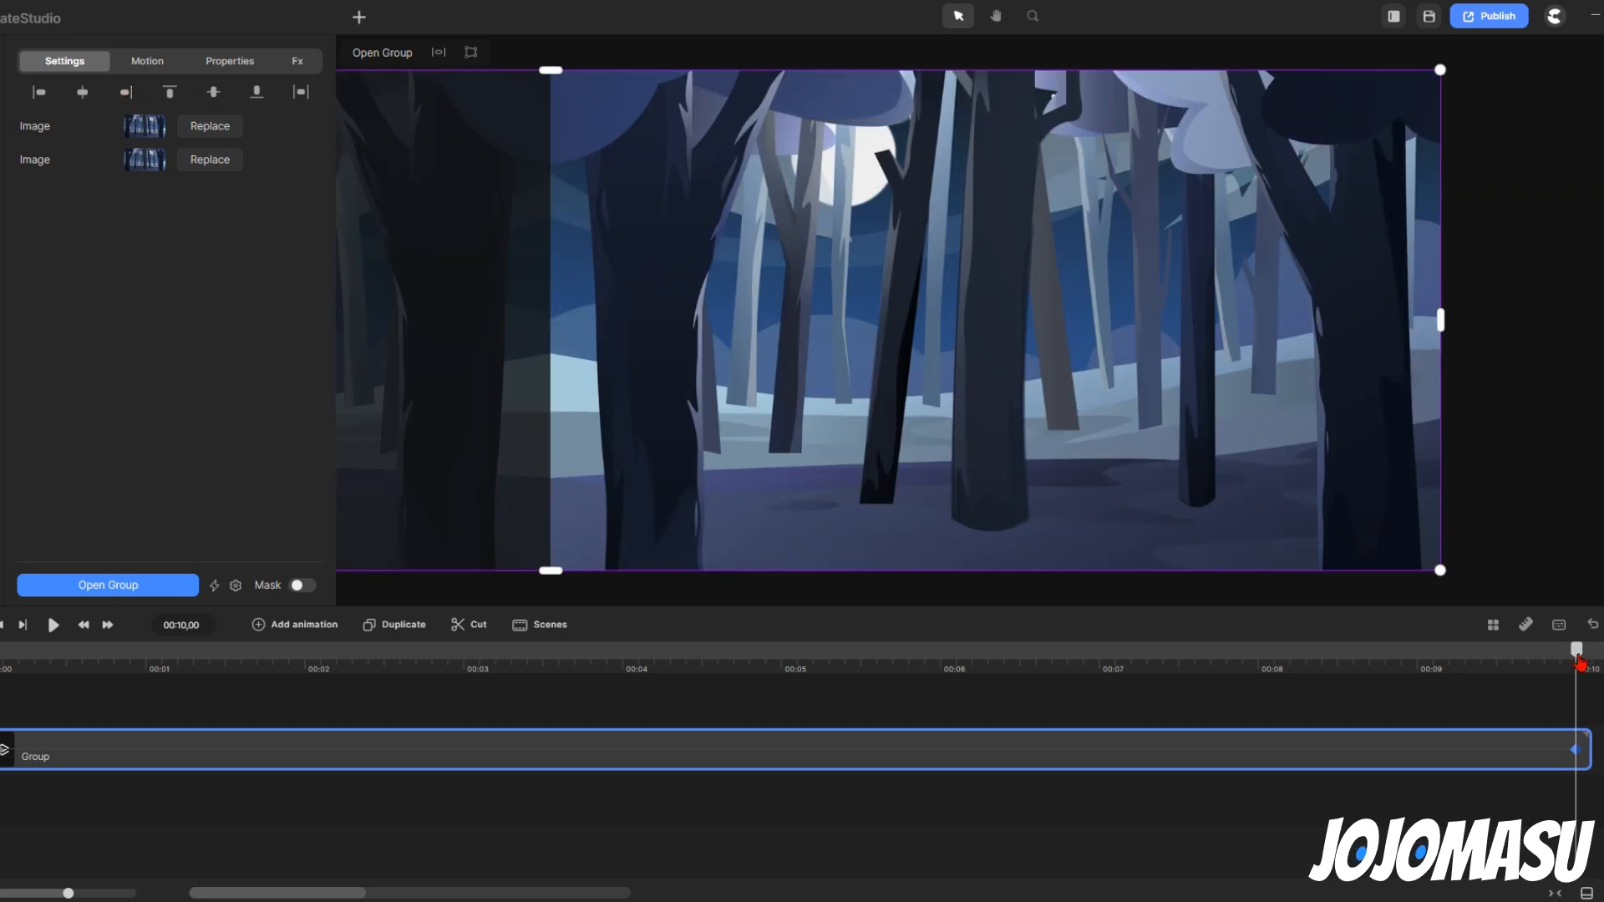
- Play the forest pan from the start and scrub to about 5 seconds to examine the mirrored seam
drag(1576, 651, 643, 651)
drag(552, 740, 0, 740)
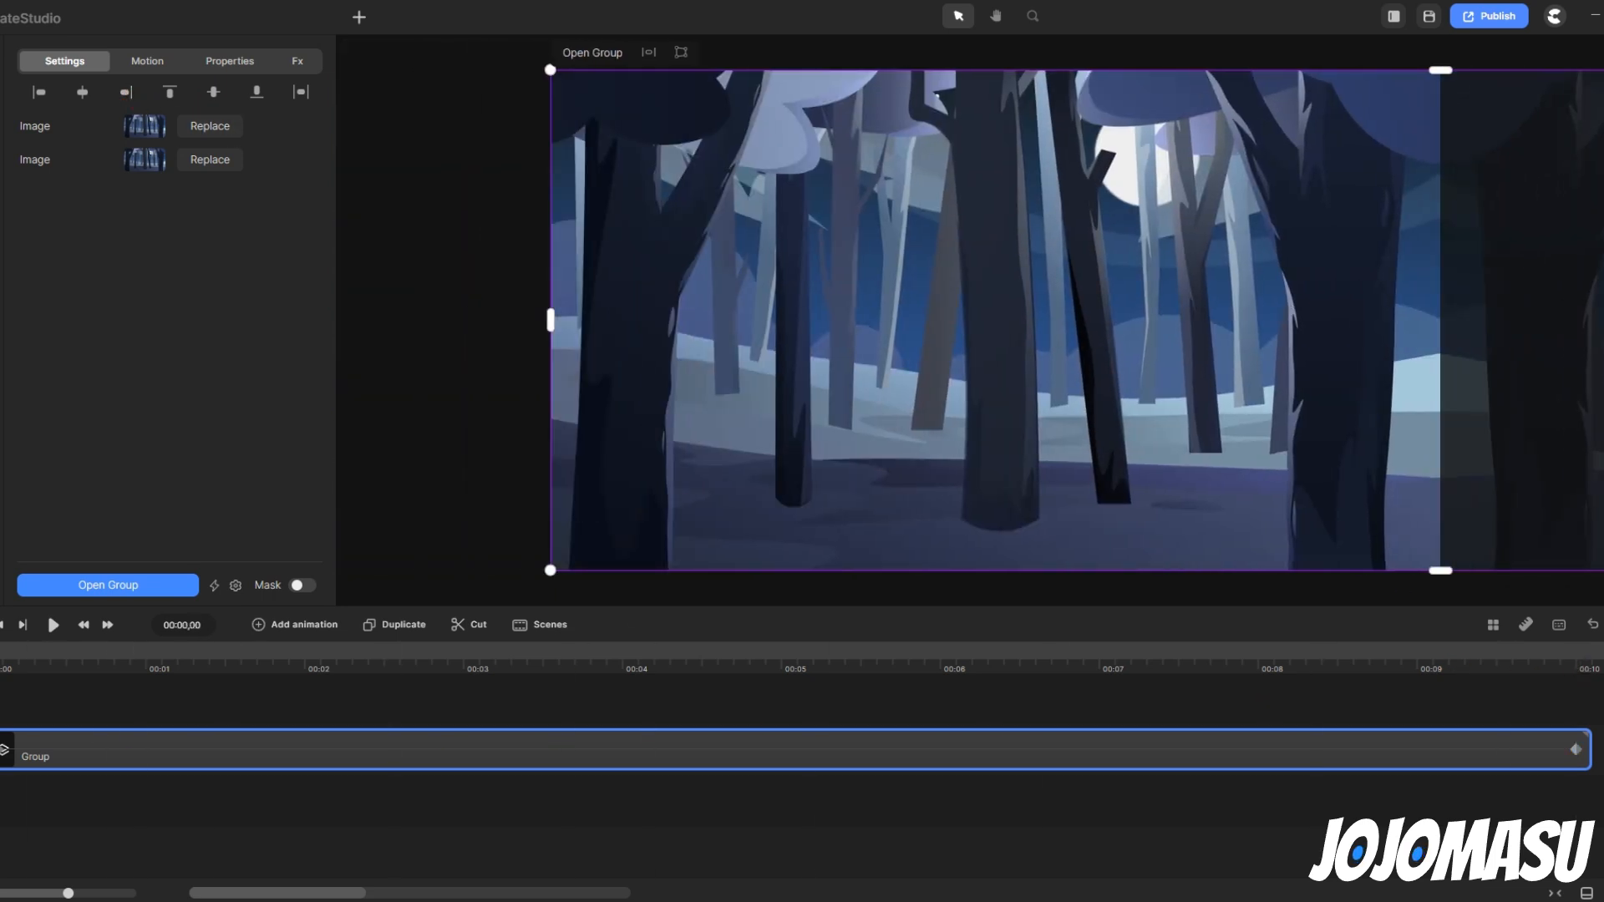
key(space)
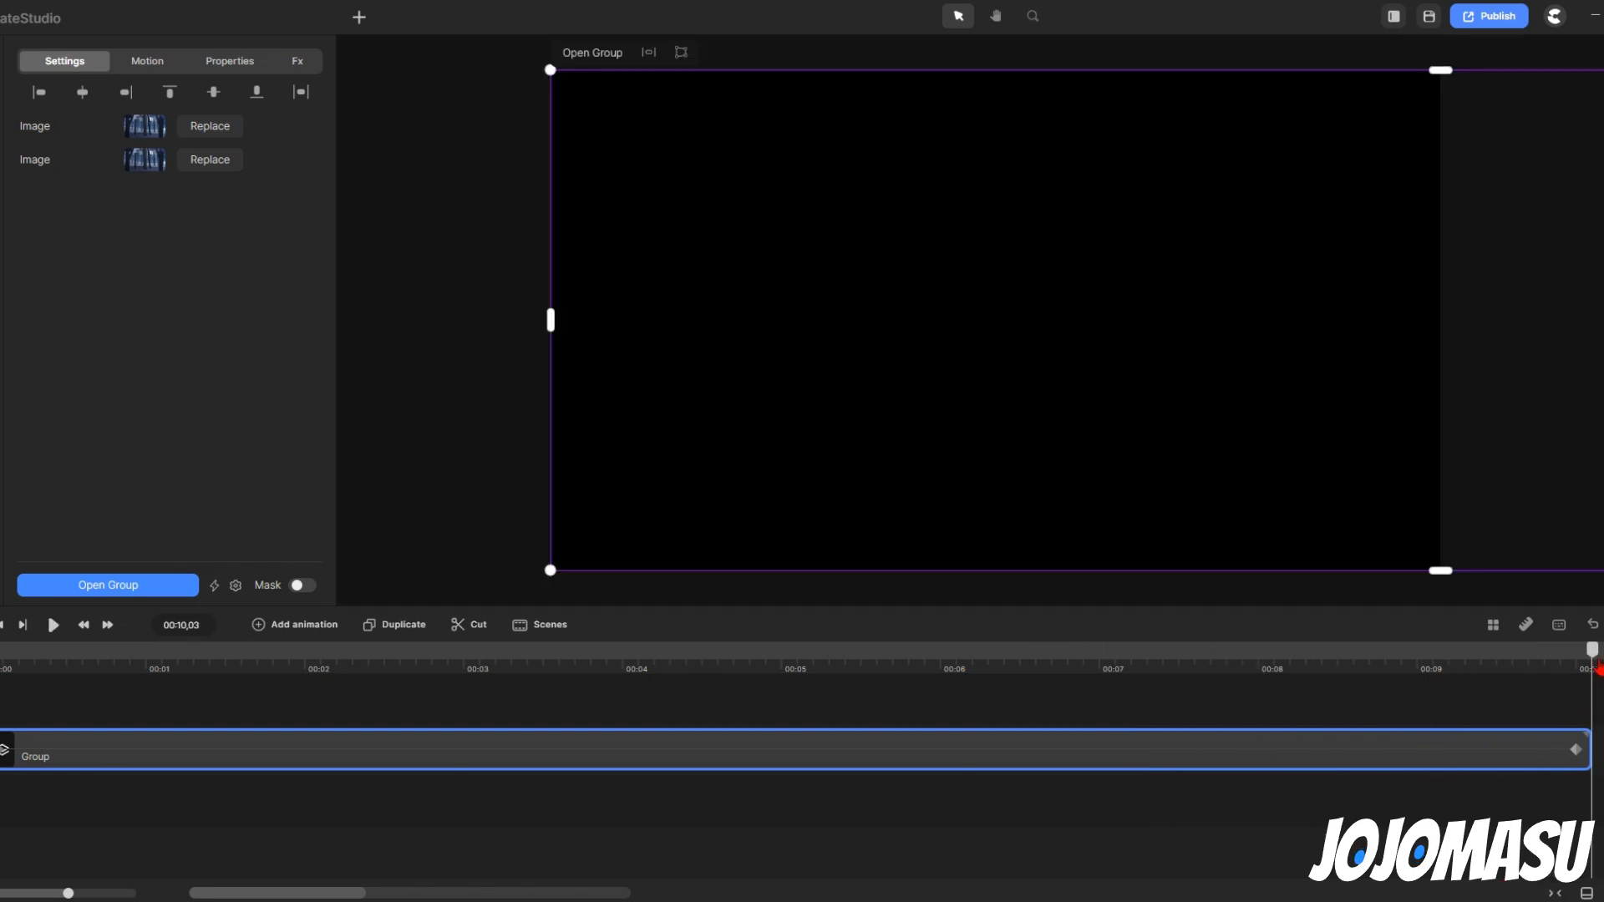
drag(1587, 651, 791, 763)
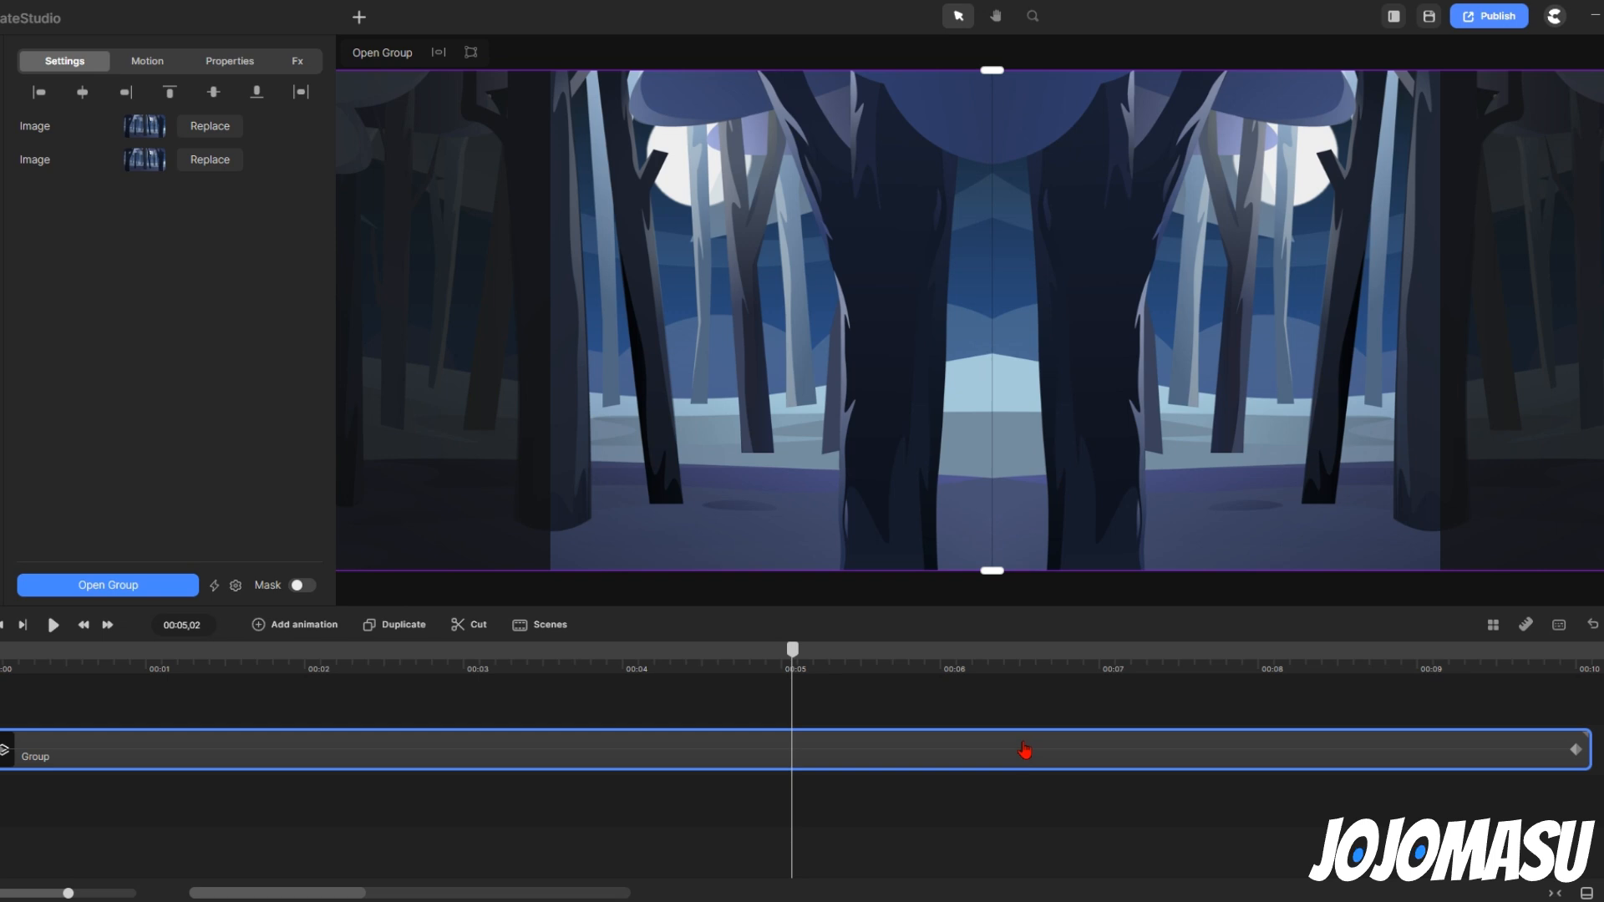
- Inside the forest group, nudge the mirrored image slightly toward the original to close the seam, and return to the main timeline
right_click(1024, 750)
click(976, 734)
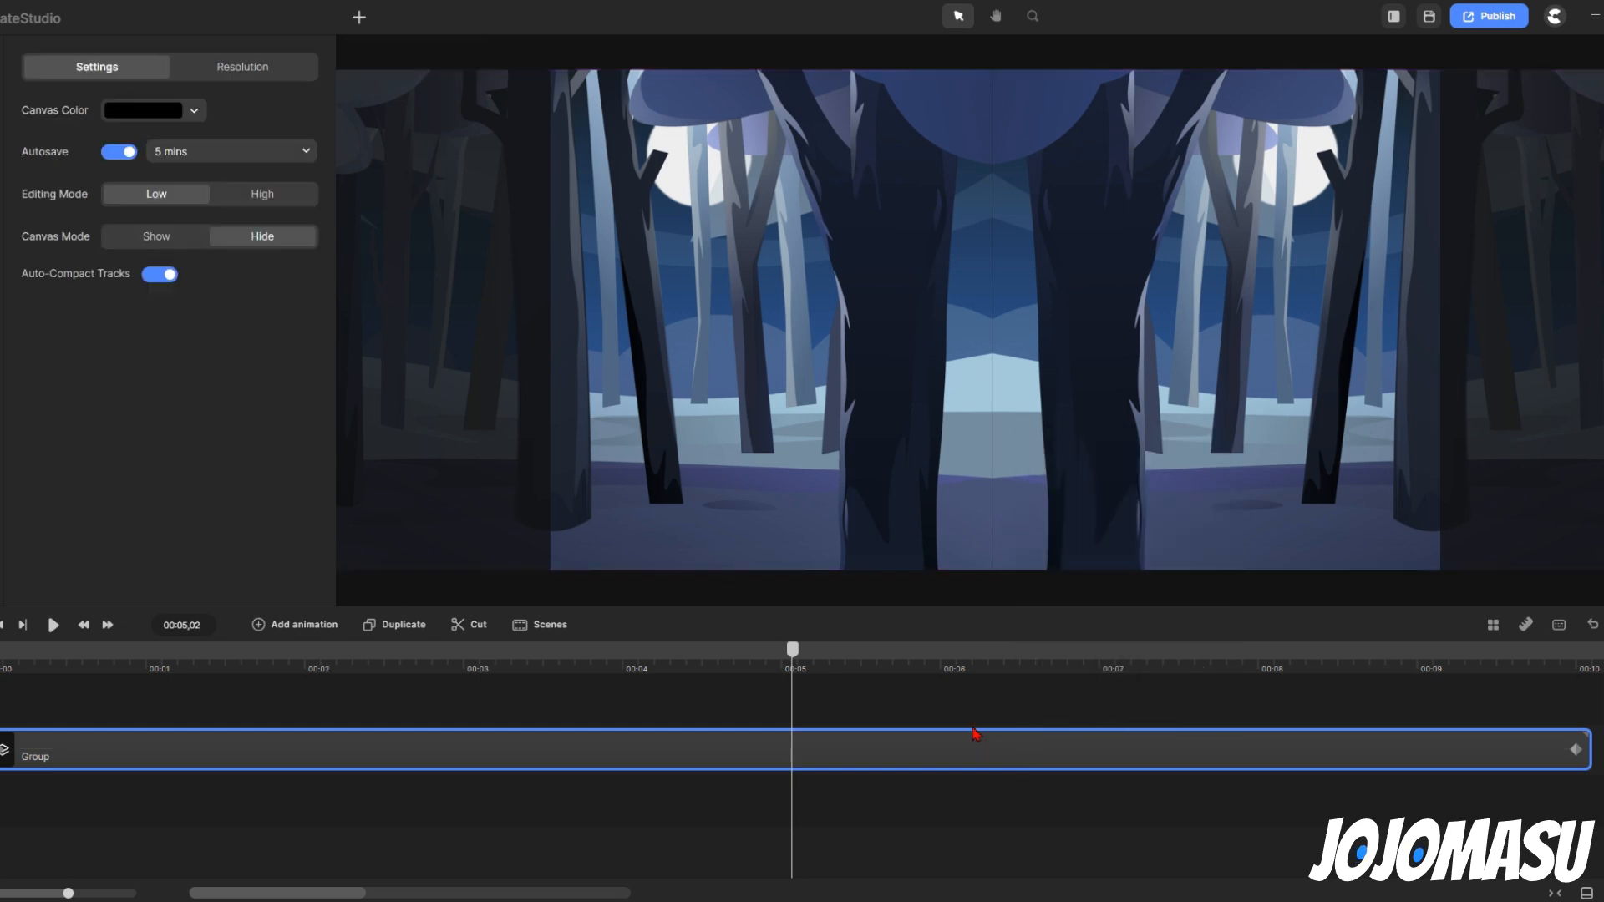
click(988, 777)
double_click(988, 777)
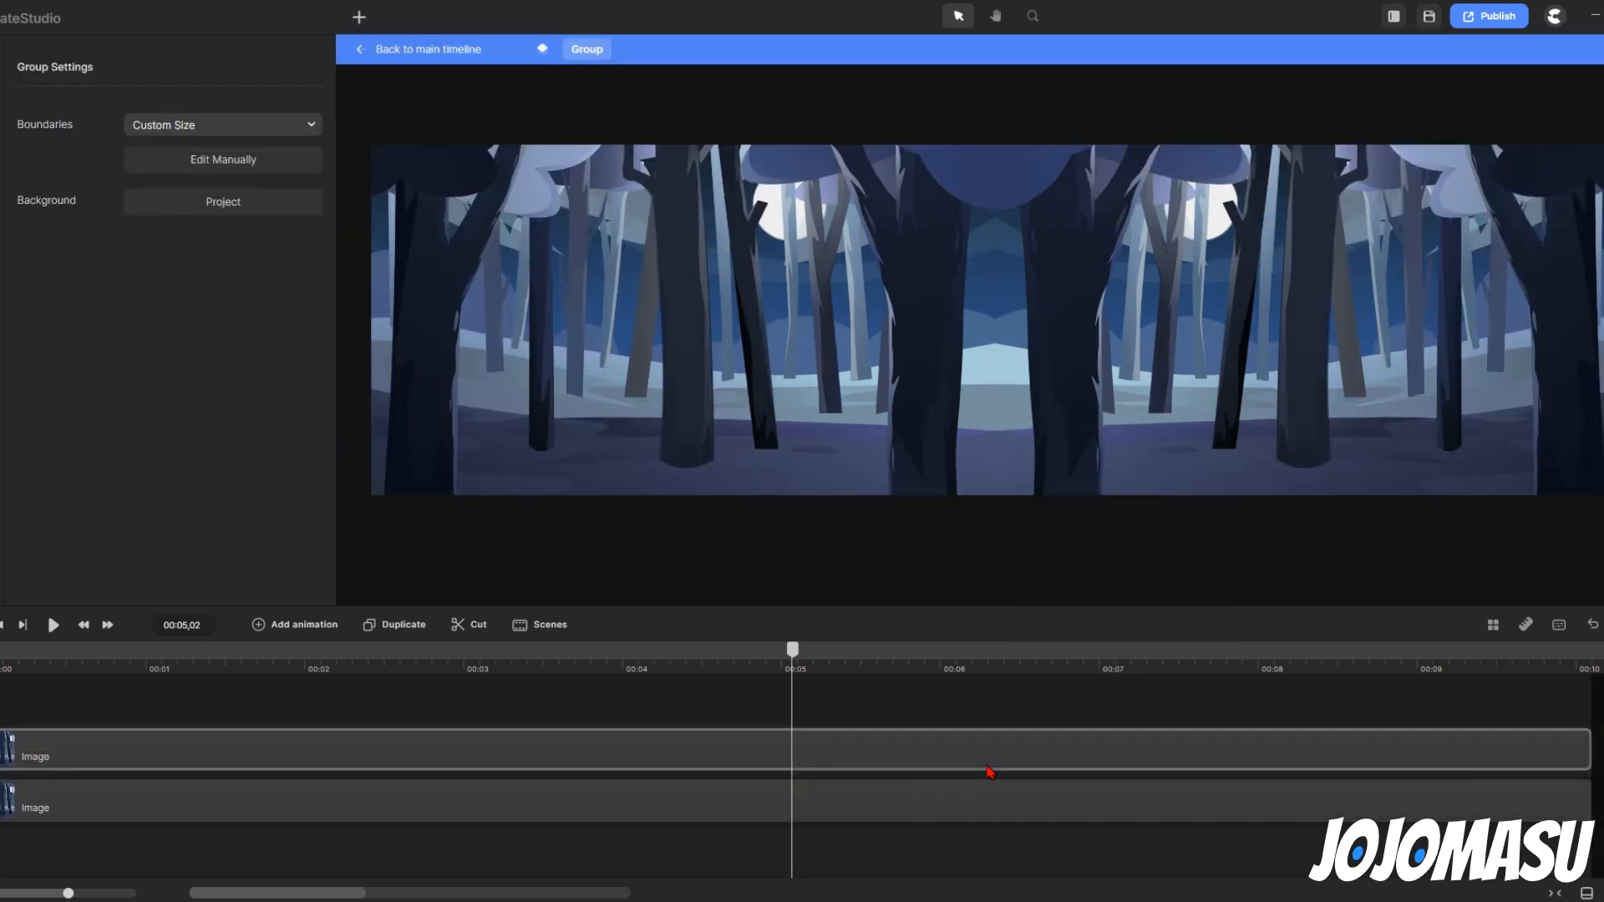
click(1351, 243)
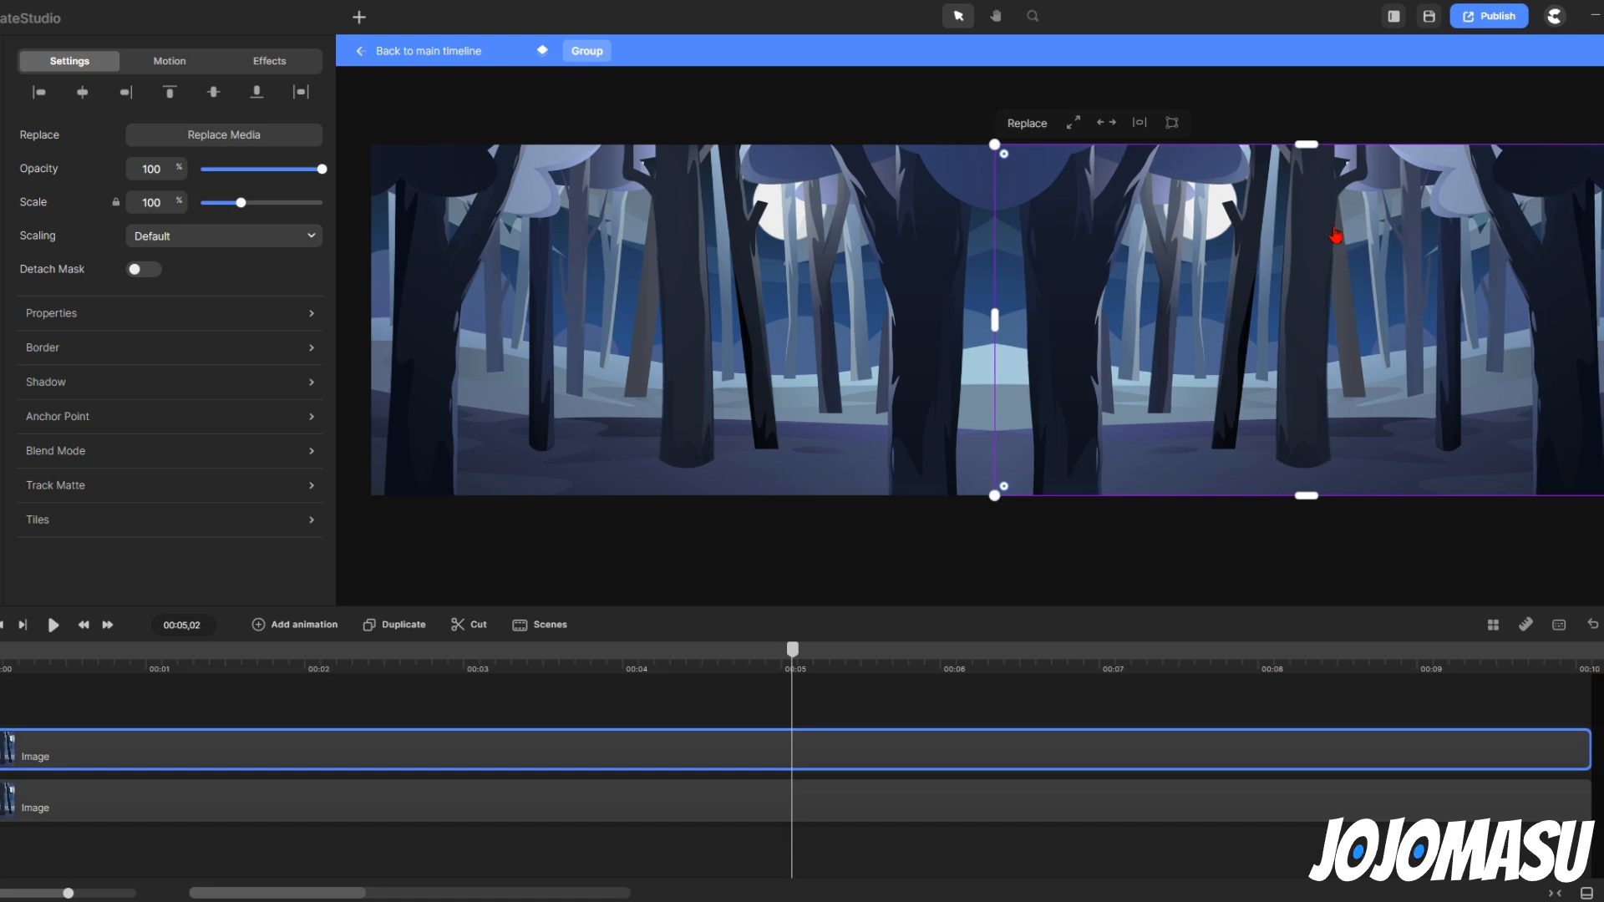
click(1066, 598)
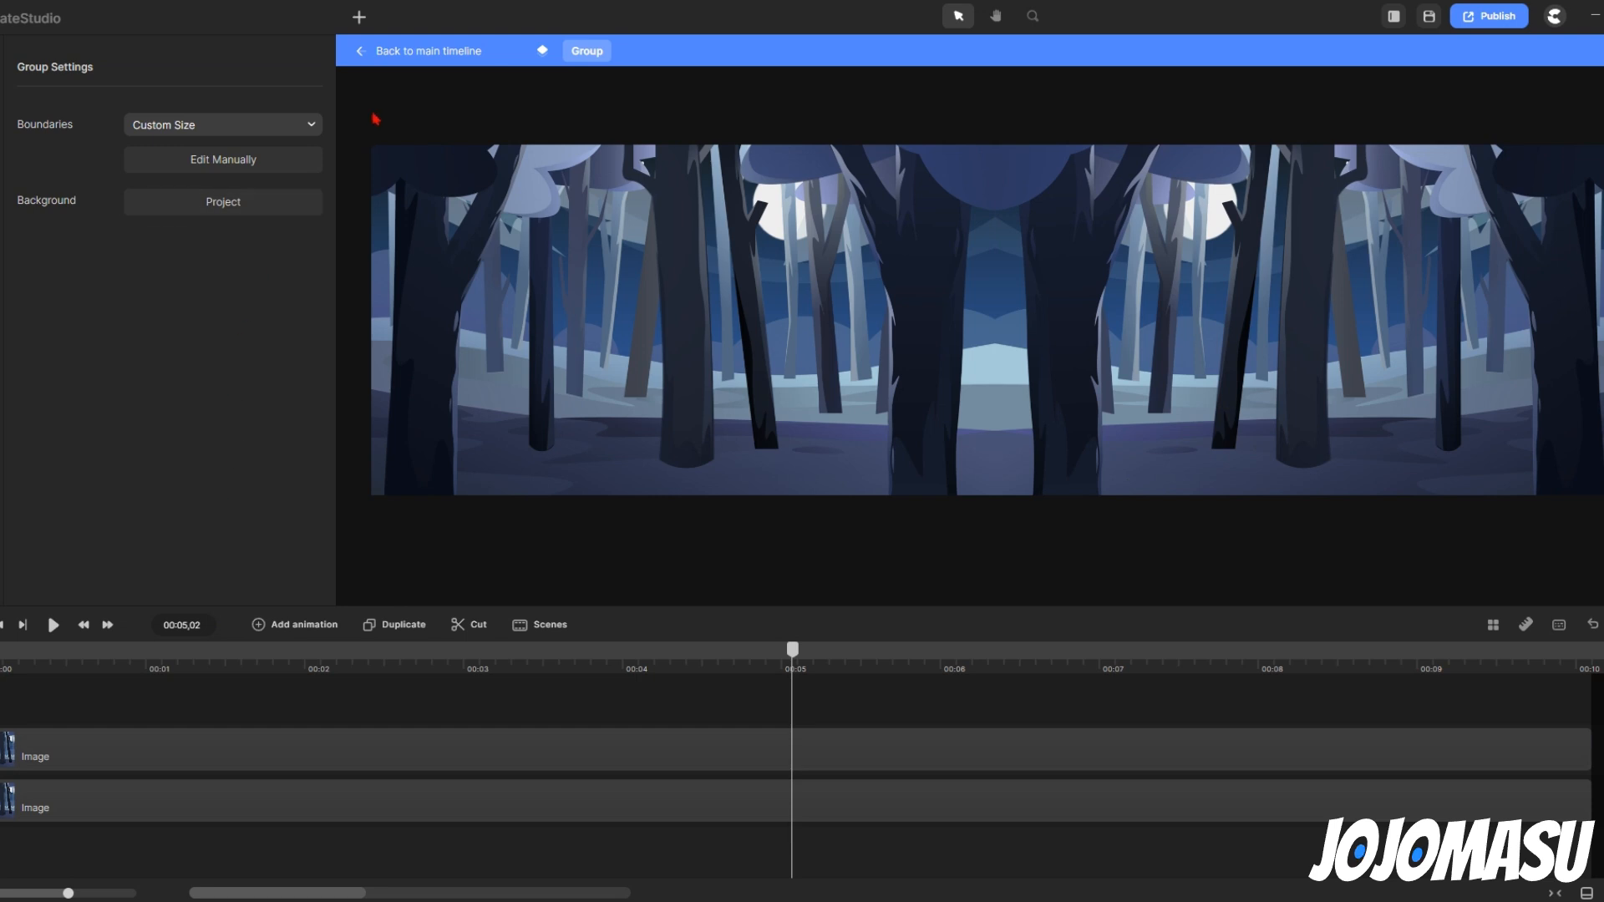
click(446, 52)
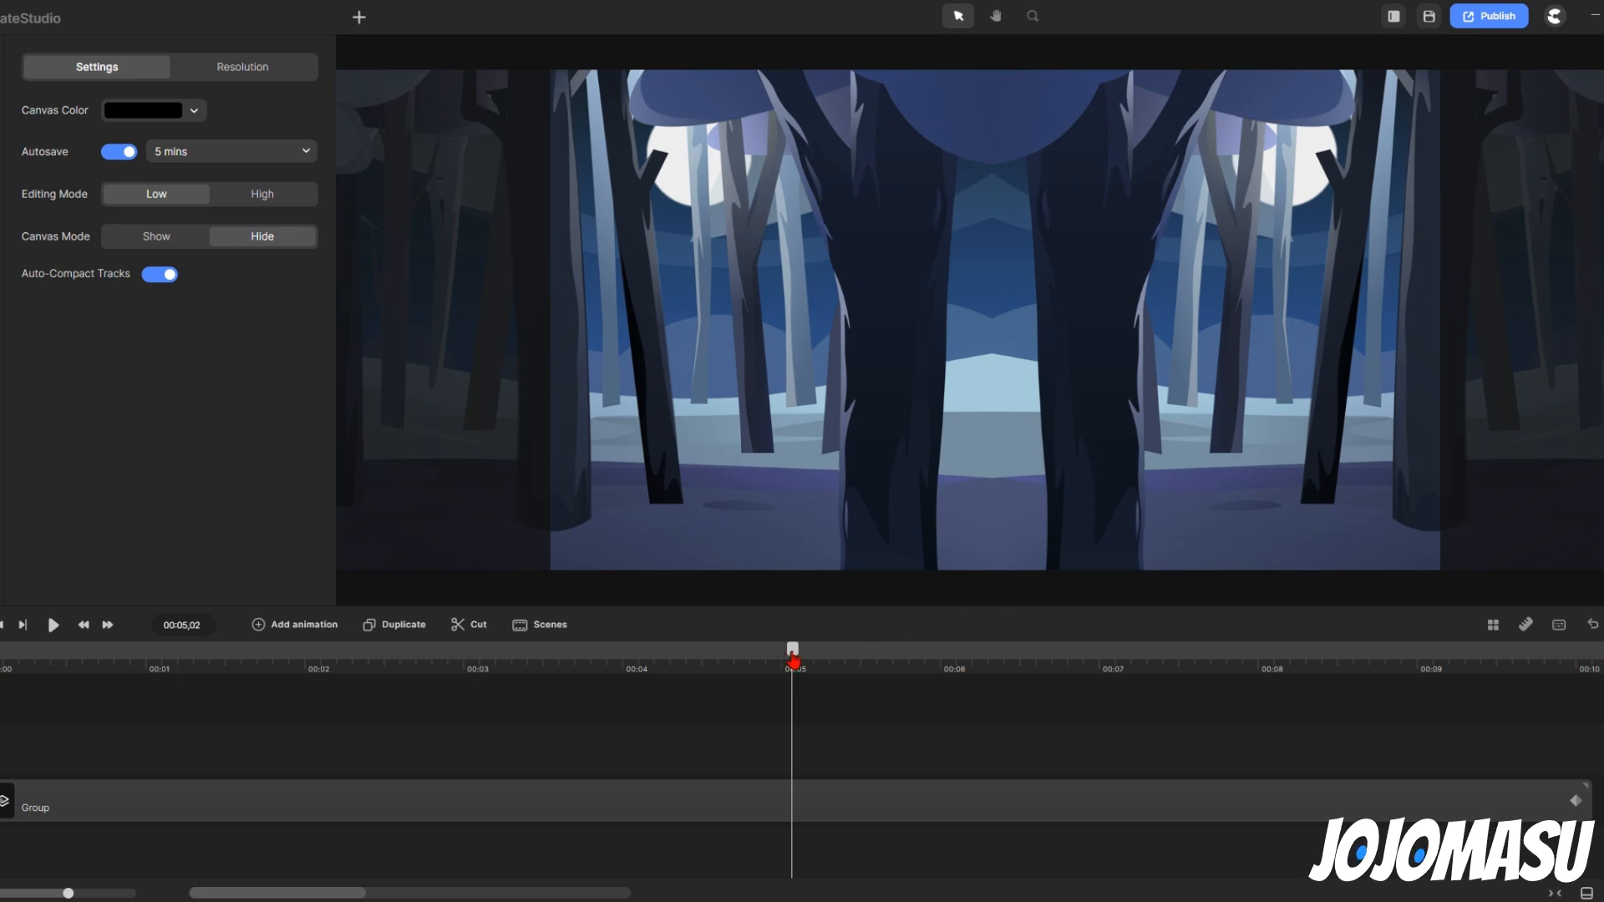
- Play the whole forest pan from the timeline start to check the corrected seam
drag(792, 660, 0, 720)
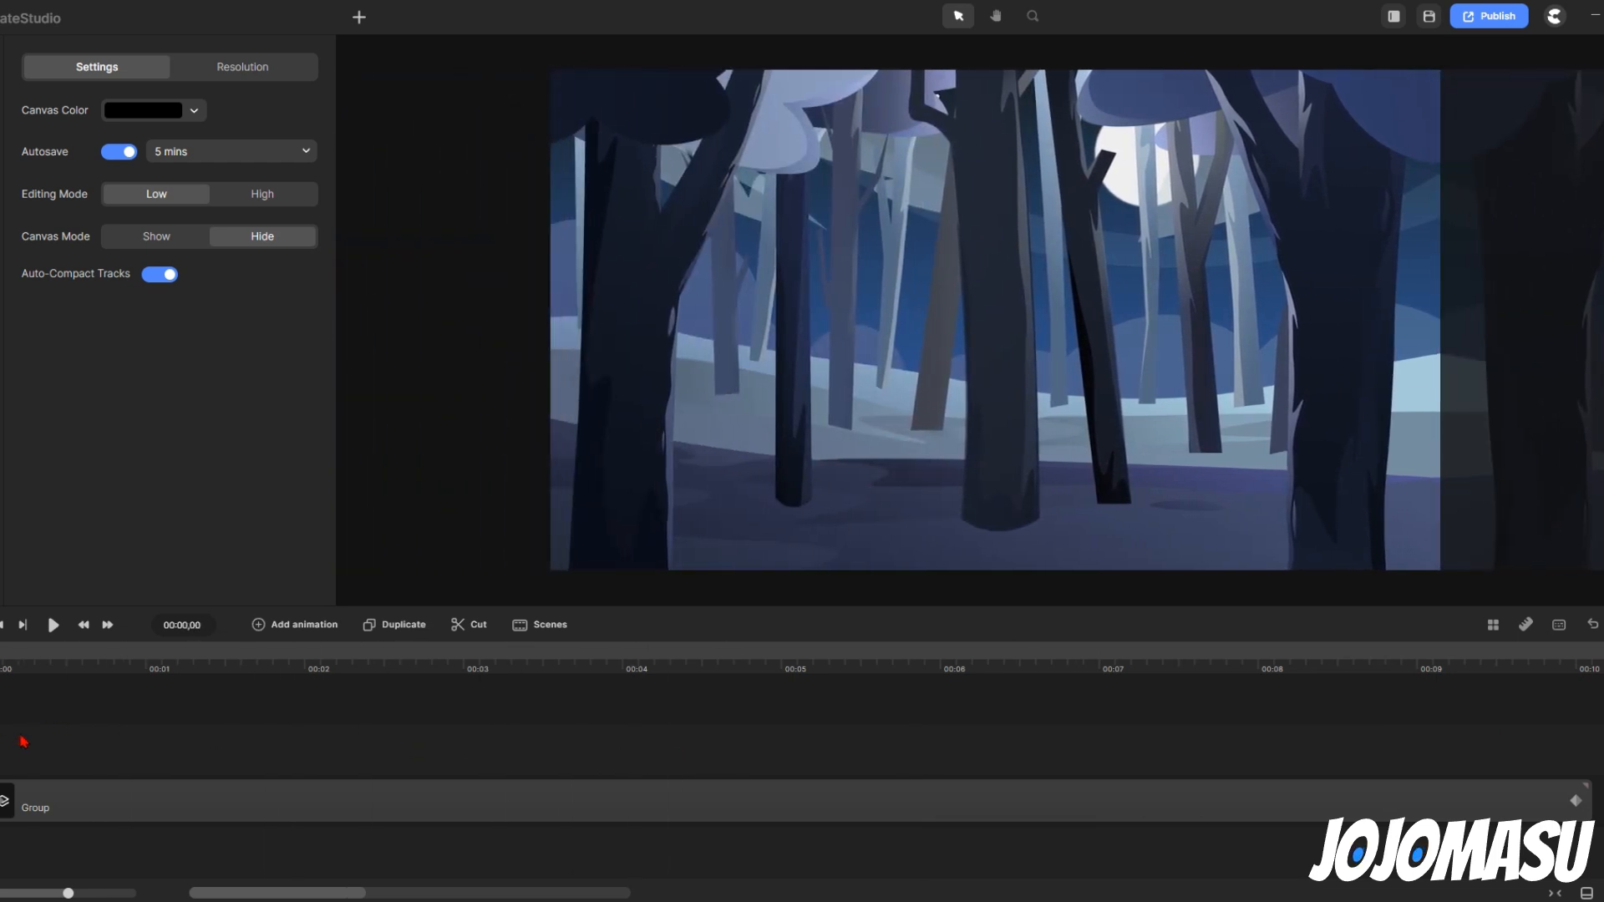
click(53, 624)
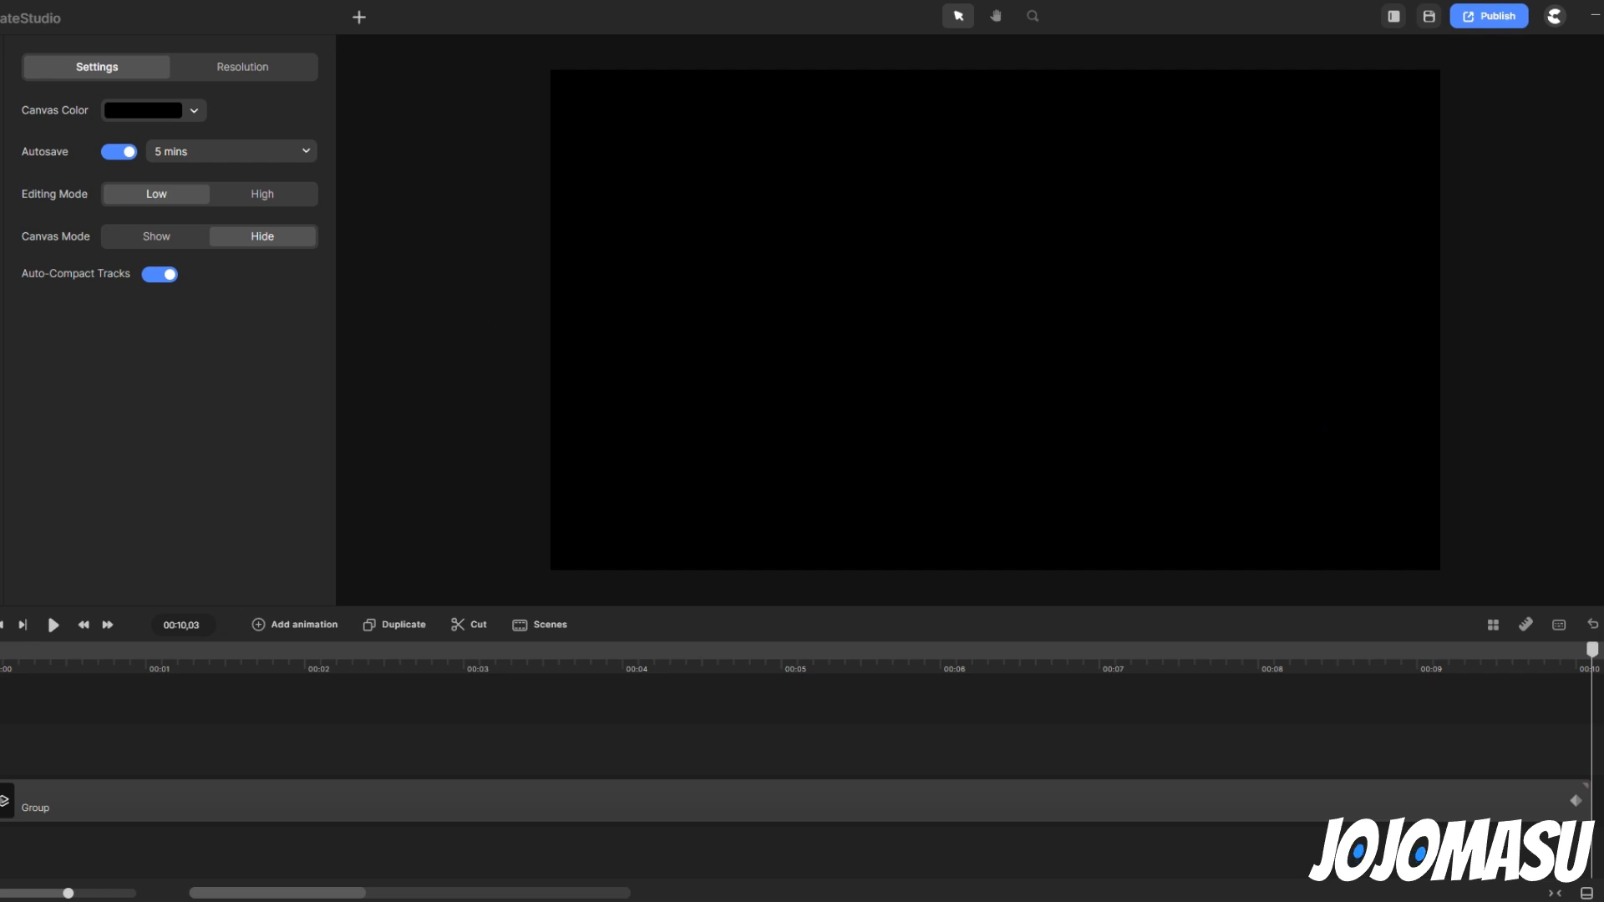
key(space)
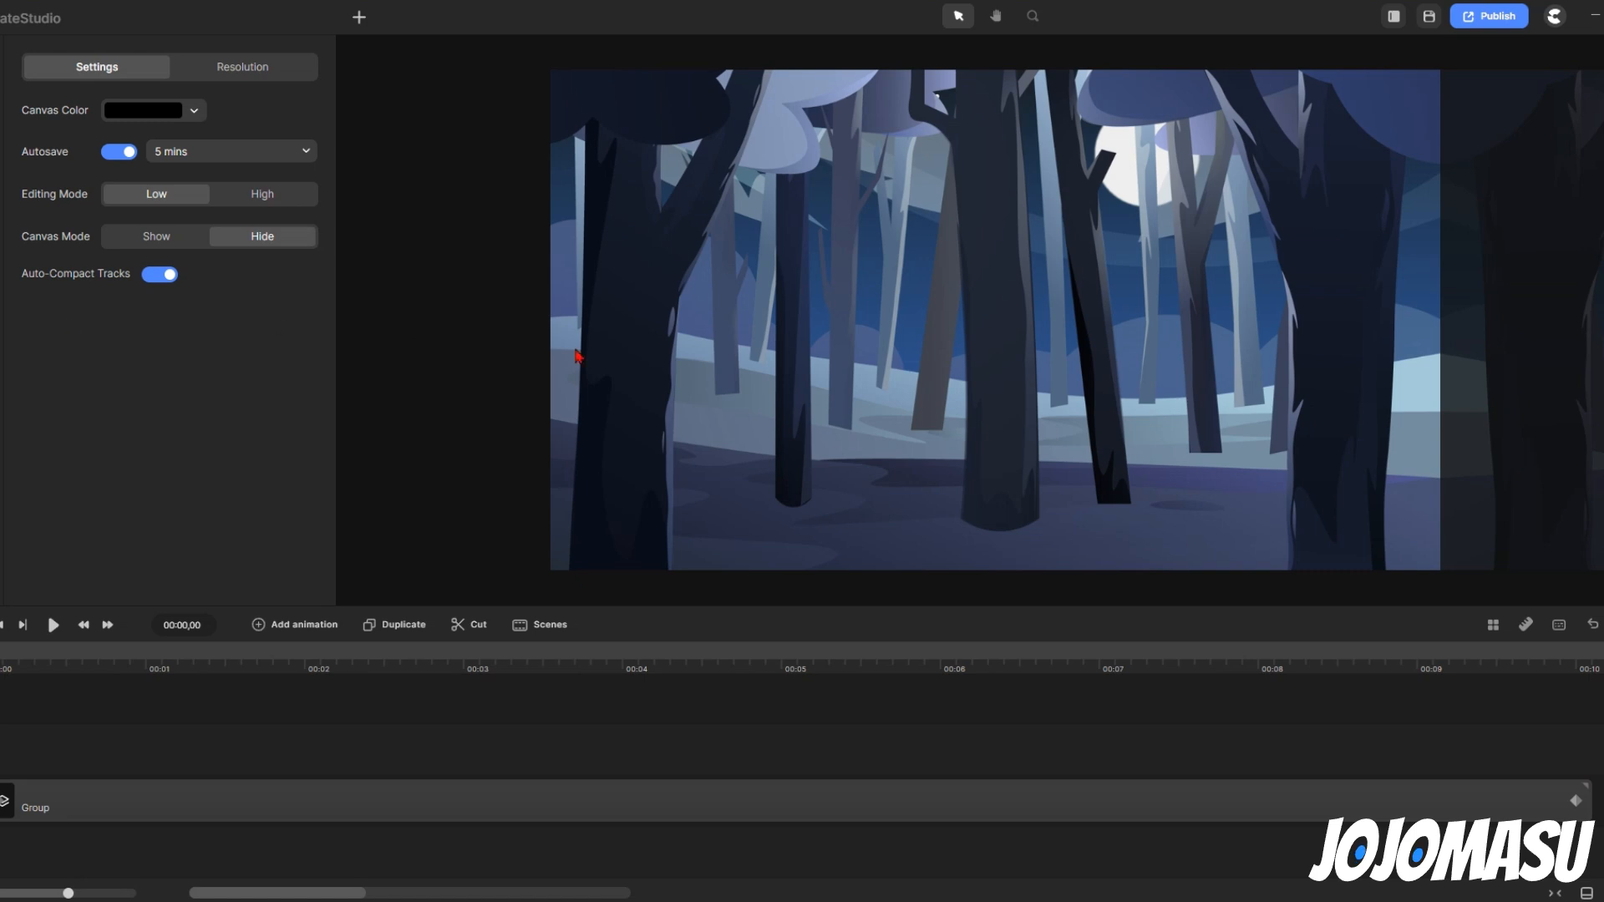